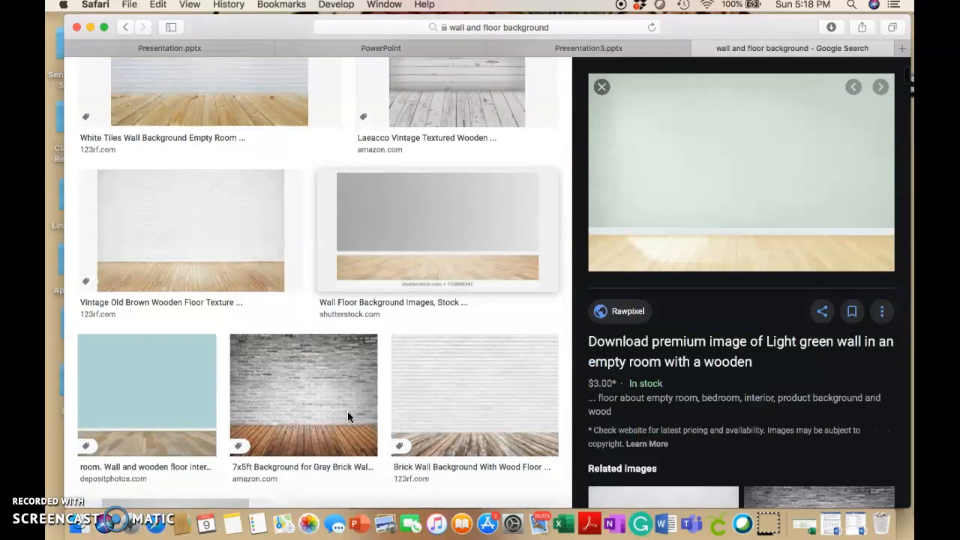
pyautogui.scroll(-3, 347, 410)
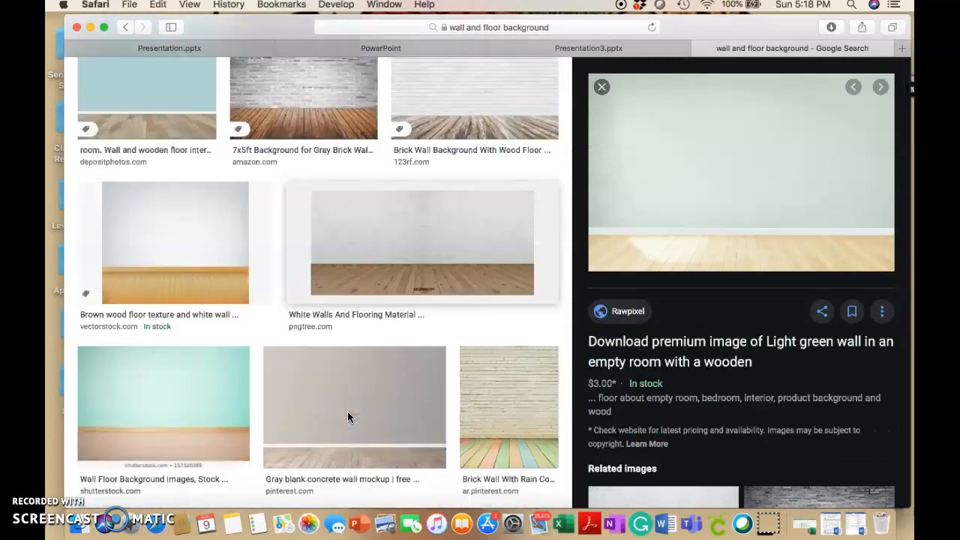
# Save the light green wall and wooden floor image to the Desktop as BitmojiBackgroundPic
pyautogui.scroll(10, 349, 418)
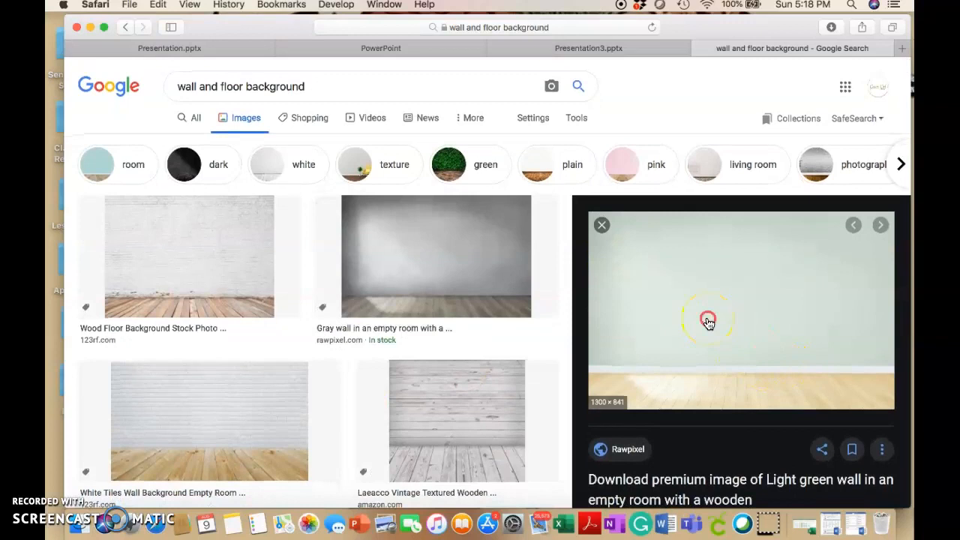
pyautogui.rightClick(707, 320)
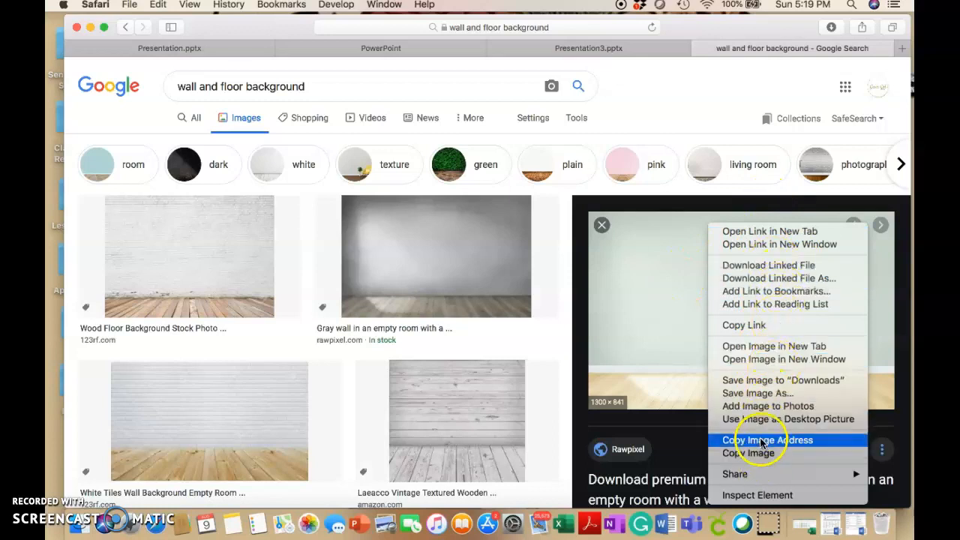
pyautogui.click(786, 392)
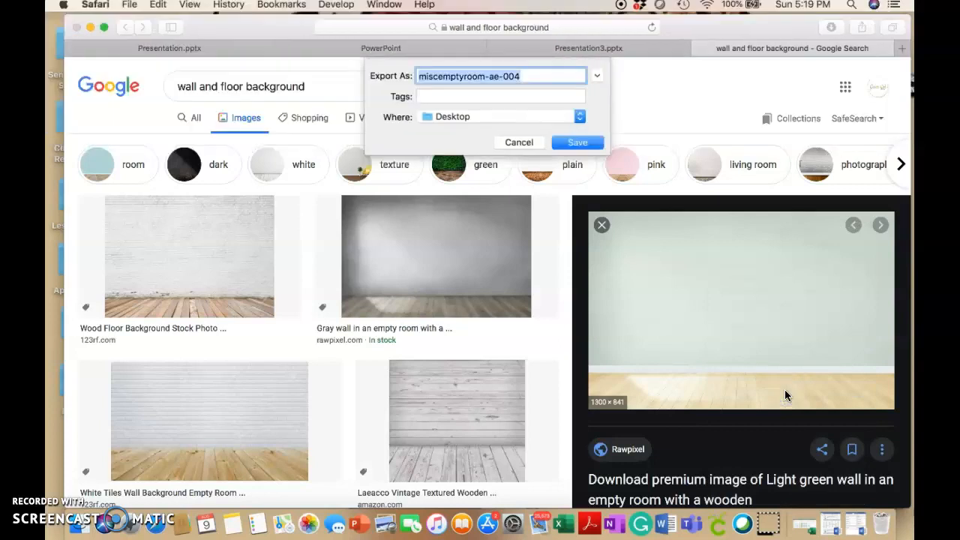
pyautogui.write('BitmojiBackgroundPic')
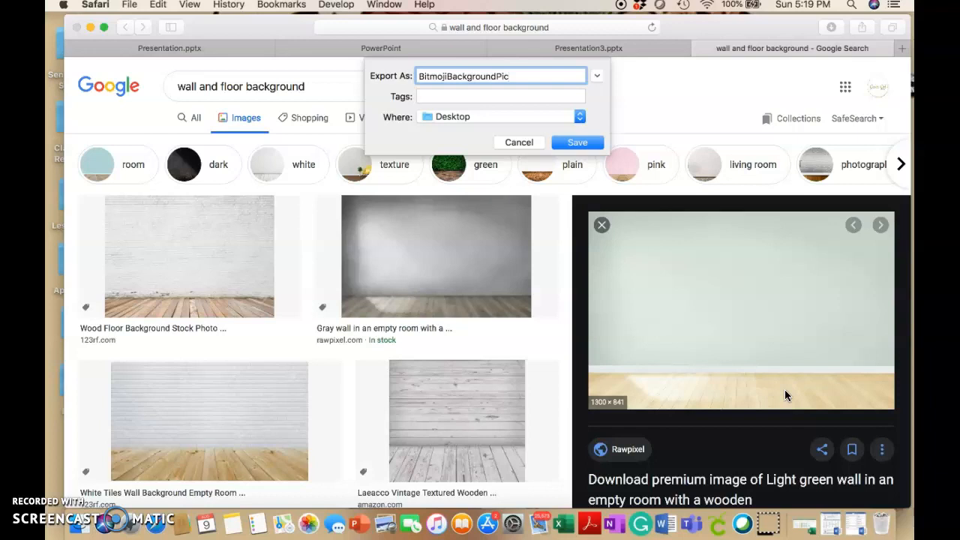
pyautogui.click(564, 141)
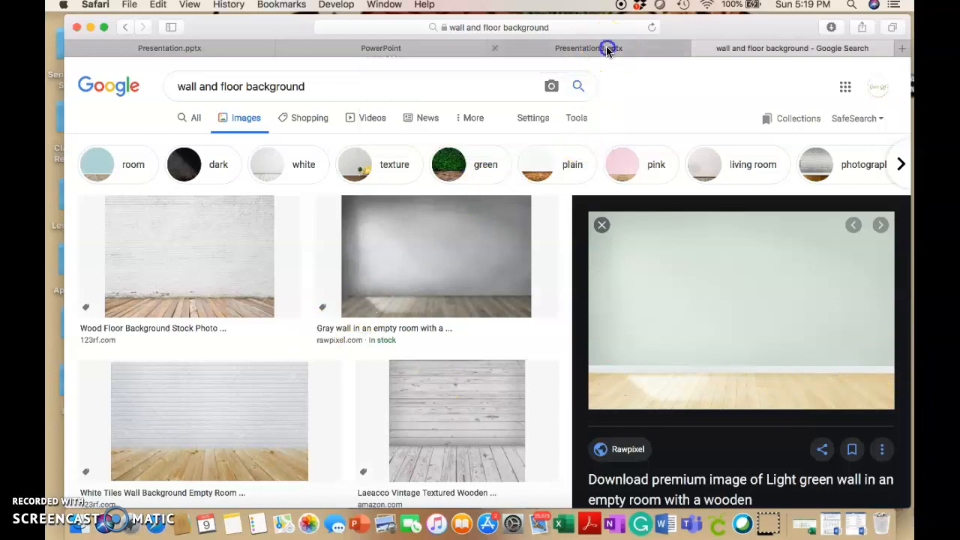
# Switch to Presentation3 in PowerPoint and set the BitmojiBackgroundPic file from the Desktop as the slide's background picture
pyautogui.click(607, 48)
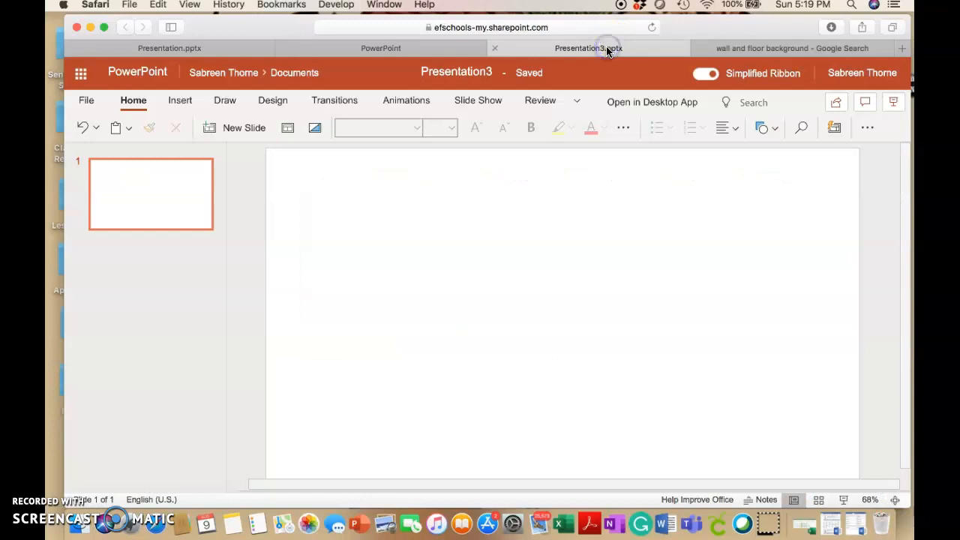
pyautogui.click(260, 104)
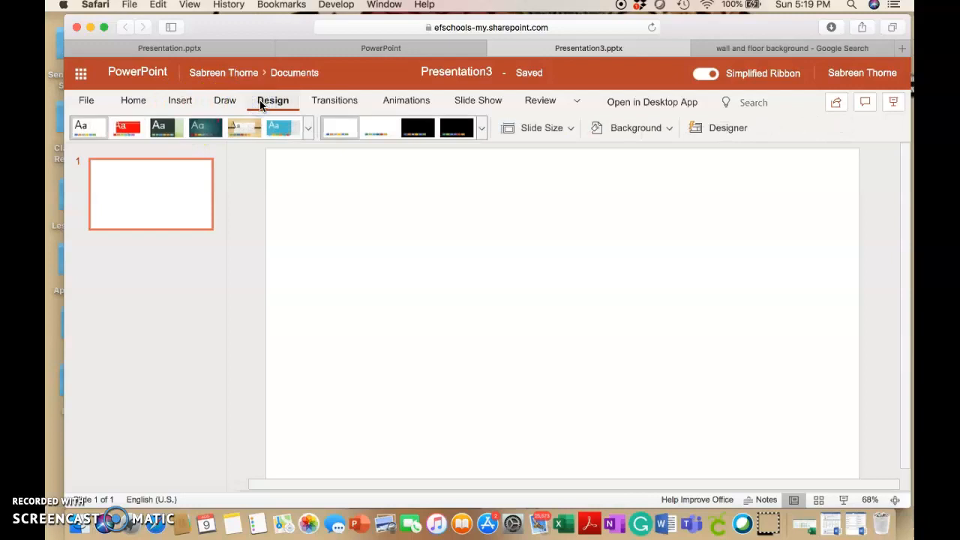
pyautogui.click(635, 129)
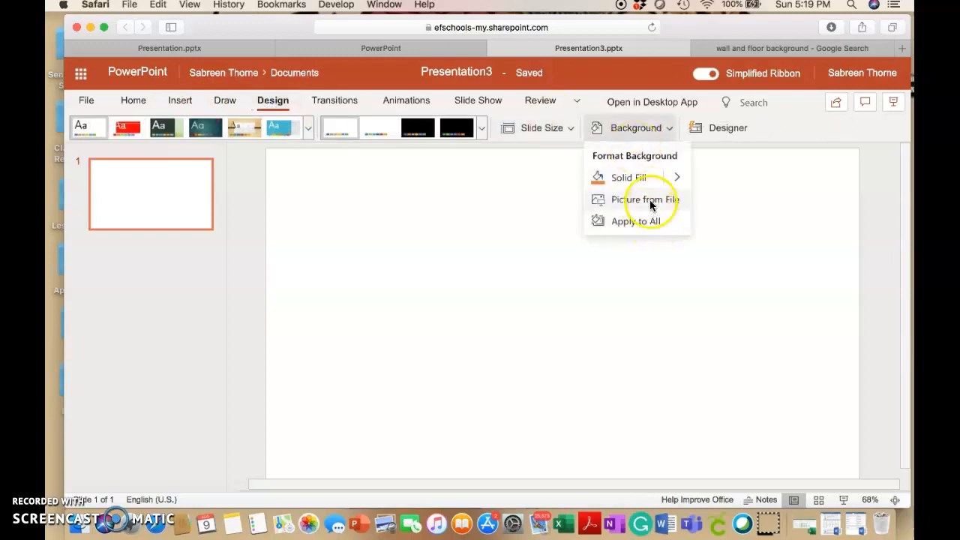
pyautogui.click(651, 204)
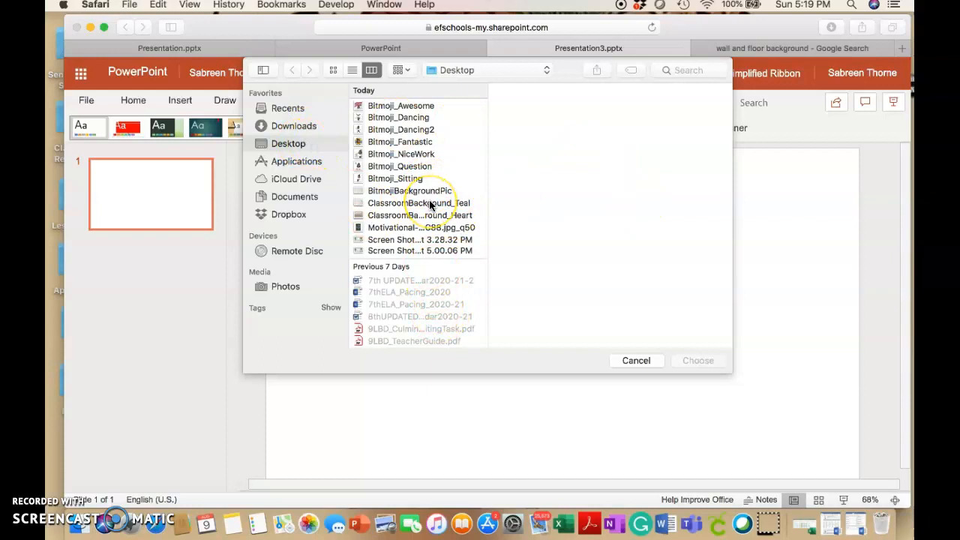
pyautogui.click(401, 192)
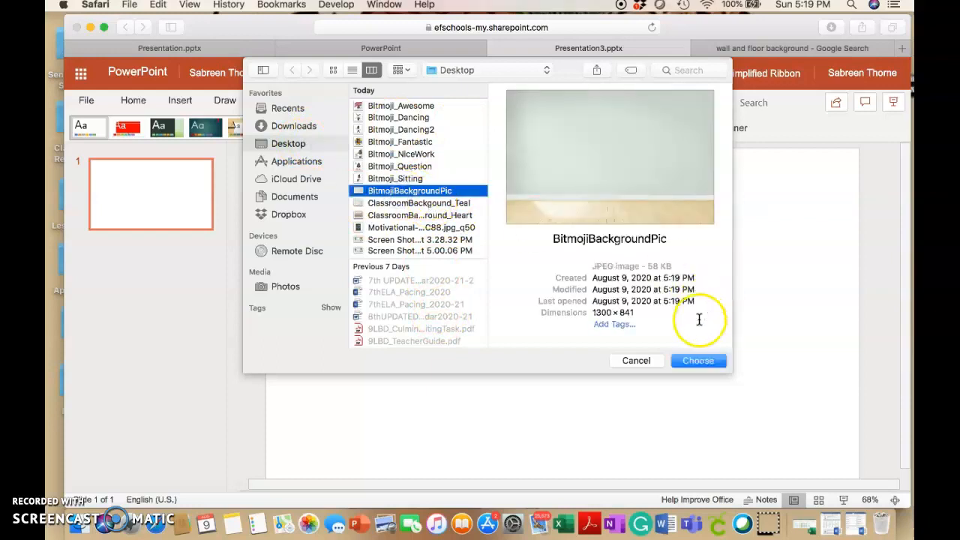
pyautogui.click(690, 362)
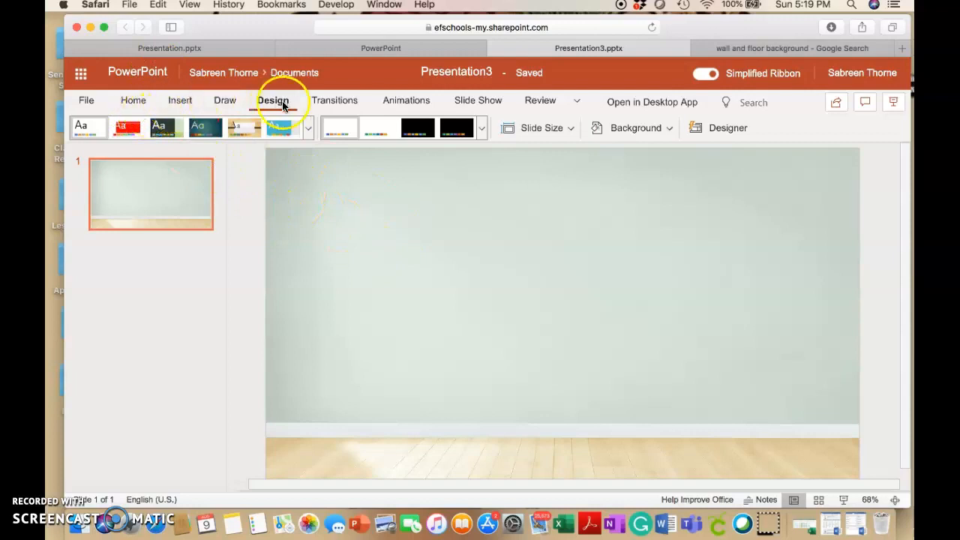
# Search Bing's online pictures for "transparent whiteboard" to insert into the slide
pyautogui.click(139, 102)
pyautogui.click(178, 101)
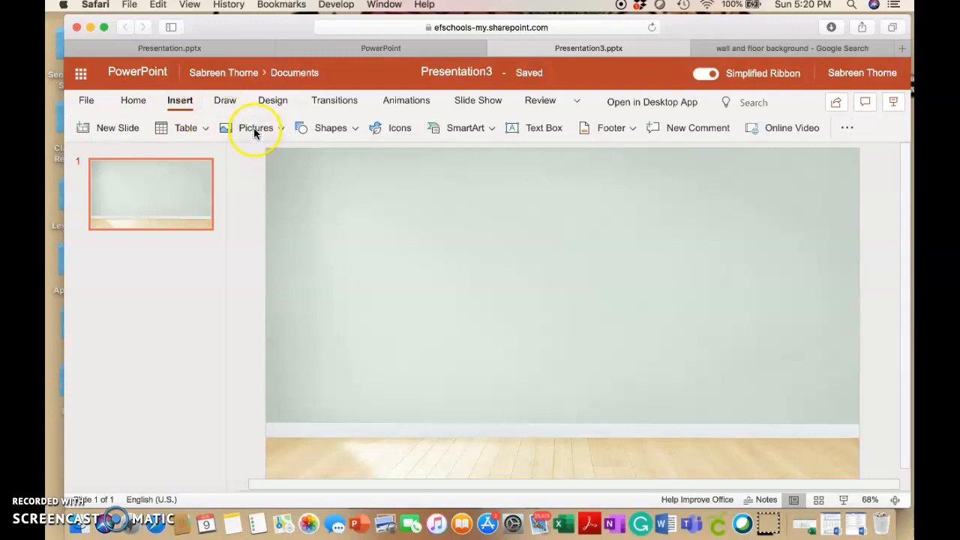
pyautogui.click(253, 128)
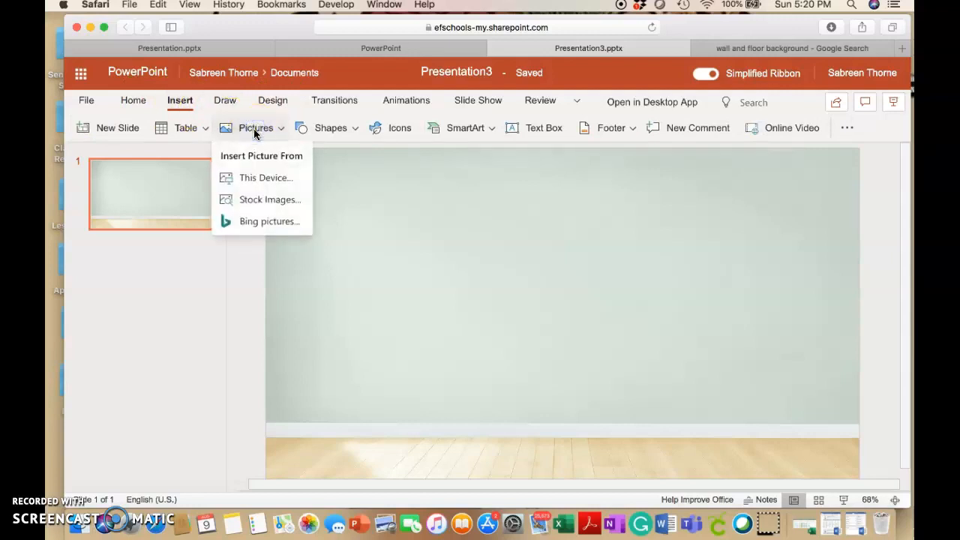
pyautogui.click(248, 221)
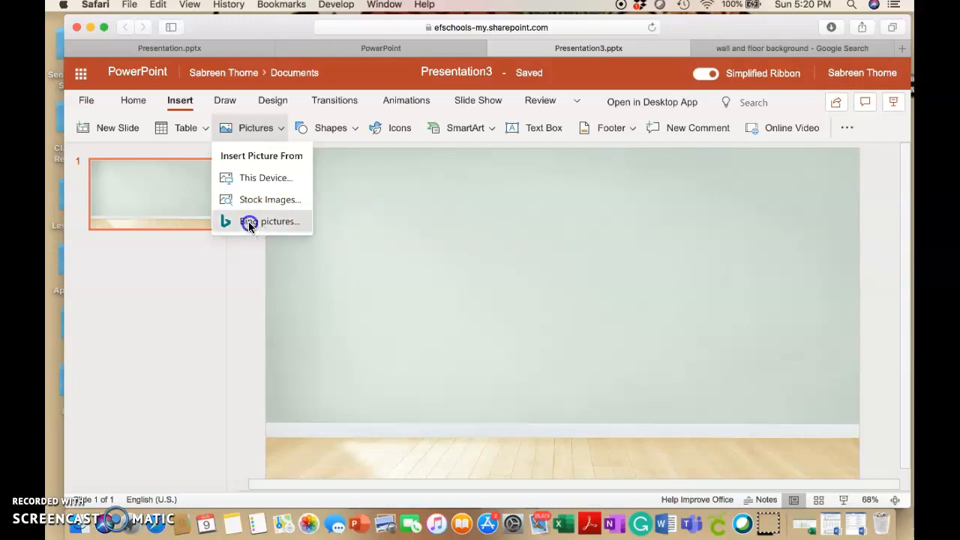
pyautogui.click(232, 144)
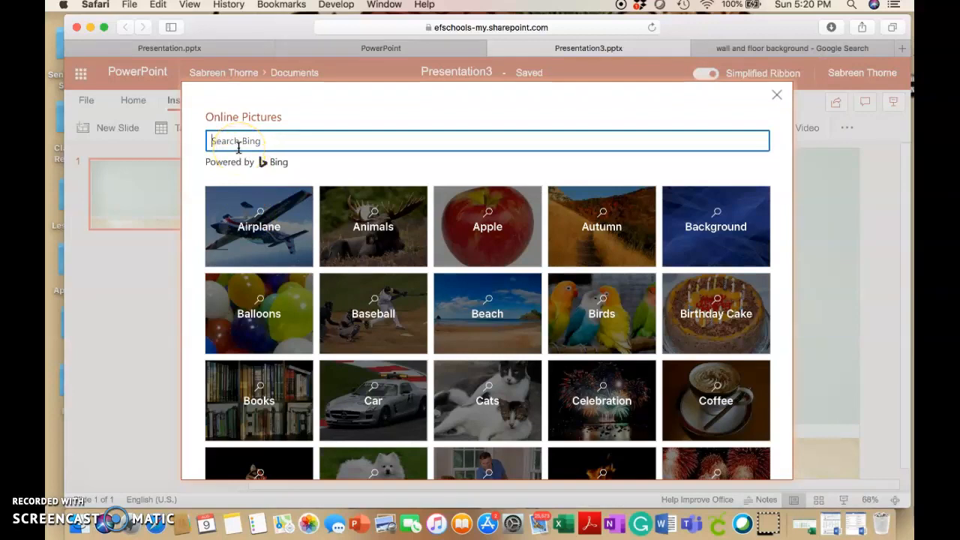
pyautogui.write('tra')
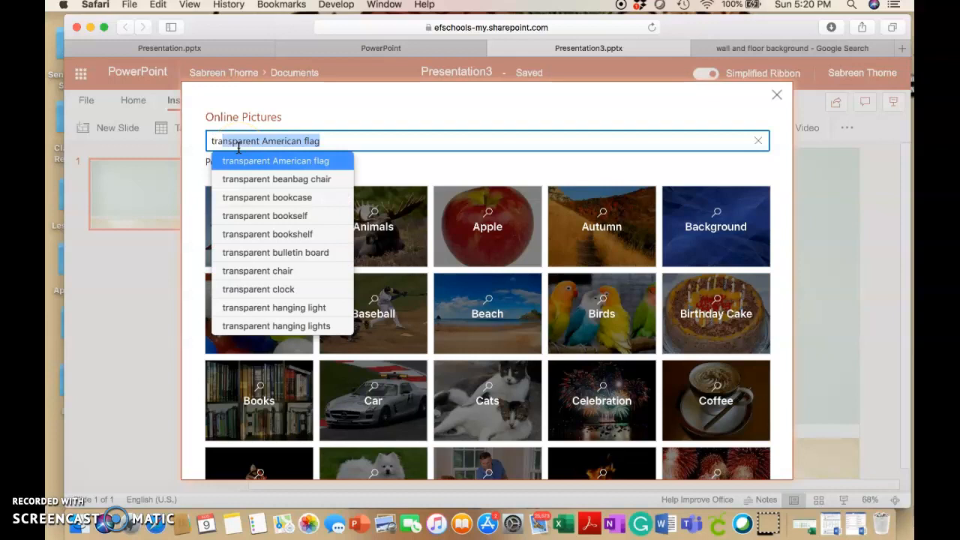
pyautogui.write('nspare')
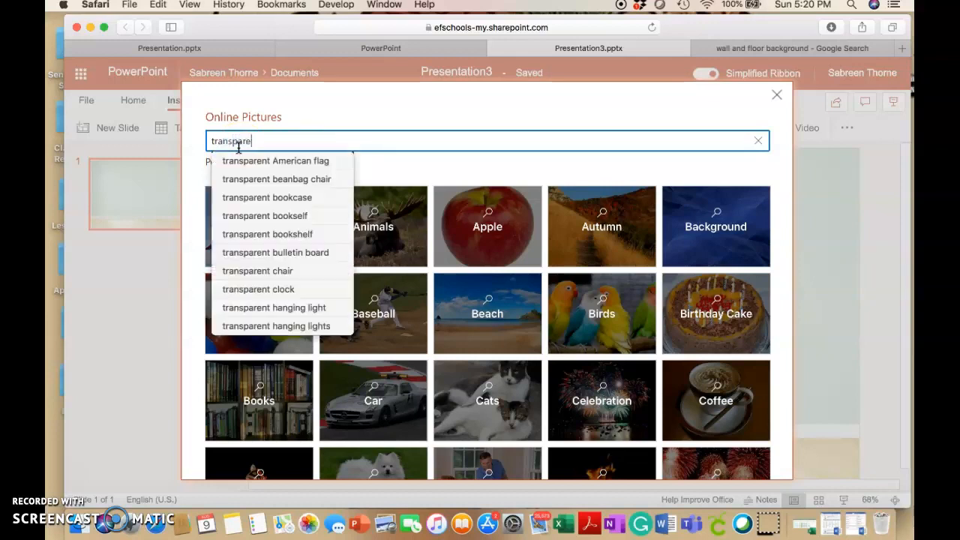
pyautogui.write('tnt')
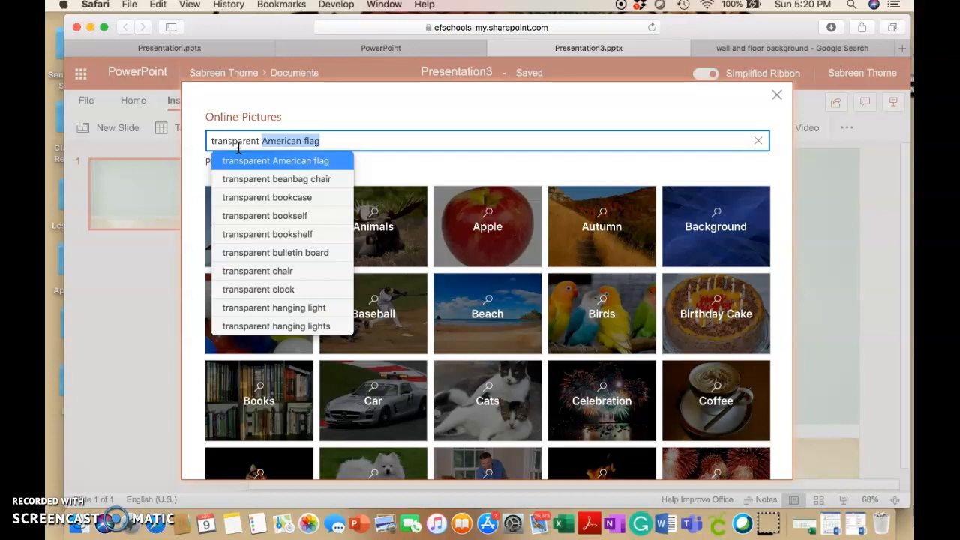
pyautogui.write('whiteboard')
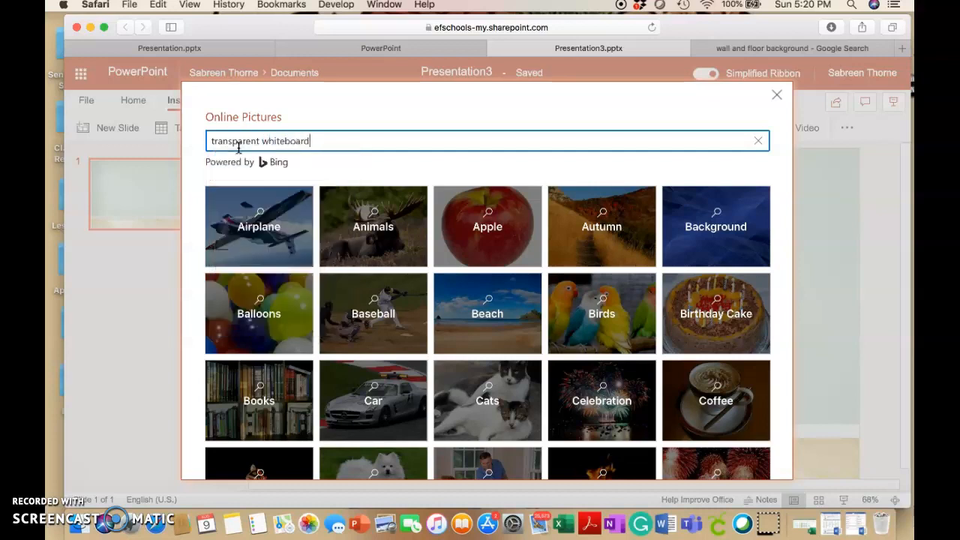
pyautogui.press('Return')
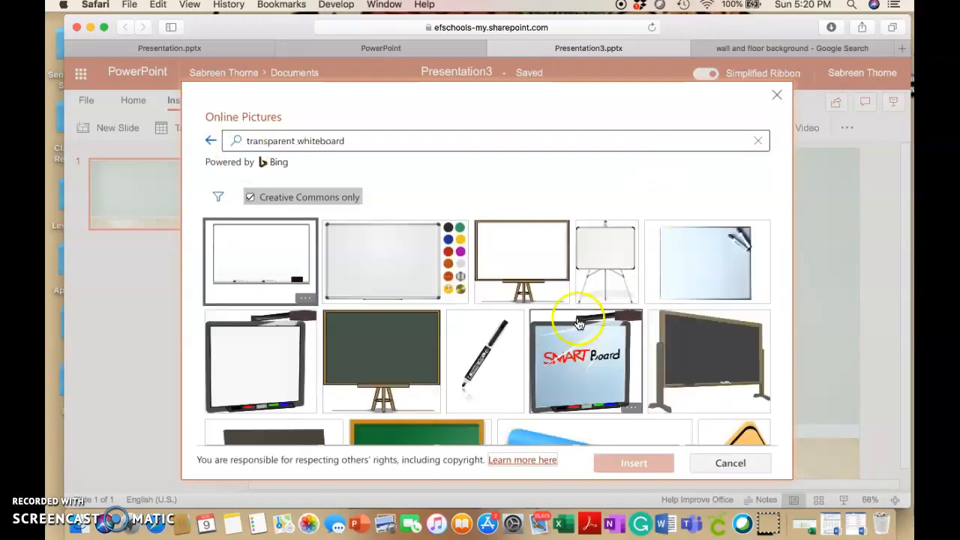
# Insert the first whiteboard picture, with the markers and black eraser on its tray, and dismiss the design suggestions
pyautogui.click(276, 273)
pyautogui.click(620, 465)
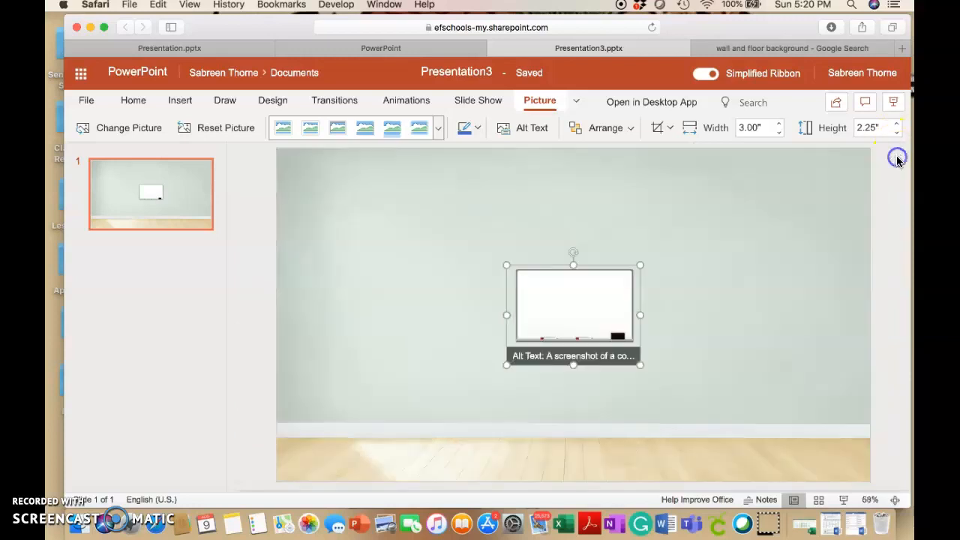
pyautogui.click(896, 155)
# Enlarge the whiteboard picture to about 5.45" by 4.08", place it on the upper middle of the wall, and deselect it
pyautogui.moveTo(508, 361); pyautogui.dragTo(435, 373)
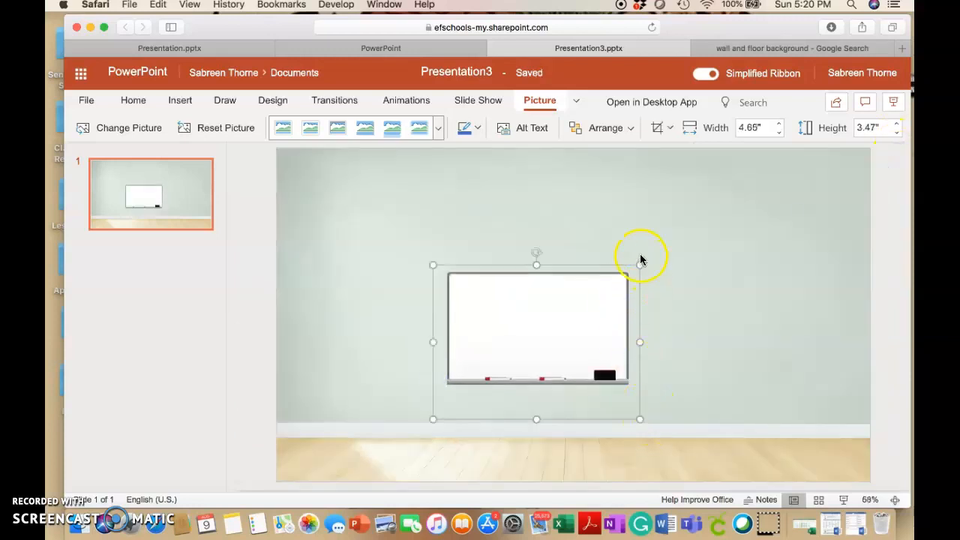
pyautogui.moveTo(640, 264); pyautogui.dragTo(663, 248)
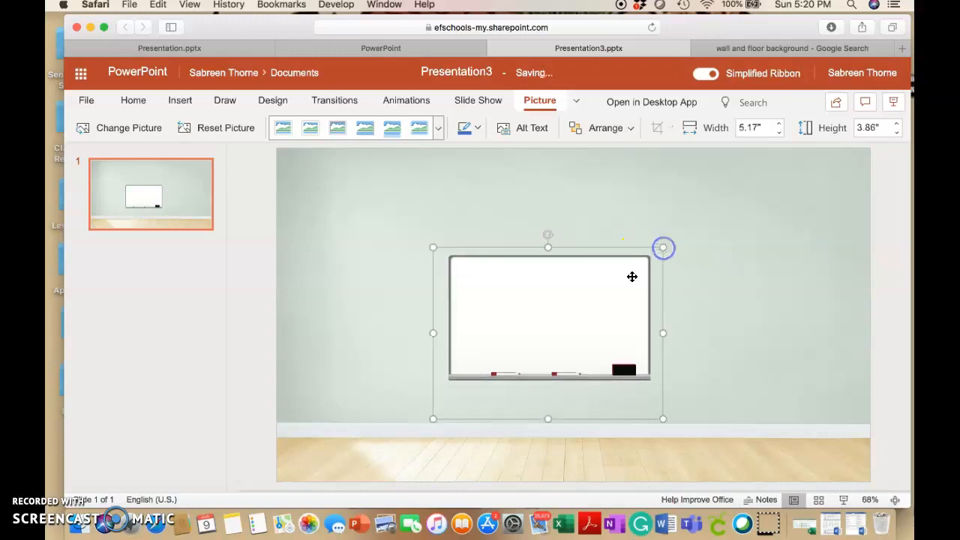
pyautogui.moveTo(543, 311); pyautogui.dragTo(562, 233)
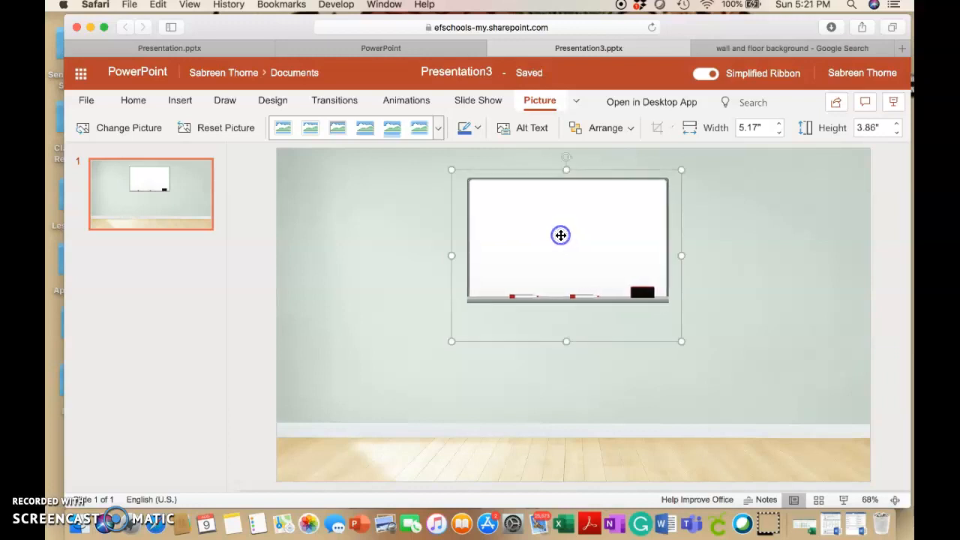
pyautogui.moveTo(454, 342); pyautogui.dragTo(449, 350)
pyautogui.moveTo(506, 250); pyautogui.dragTo(512, 248)
pyautogui.click(337, 260)
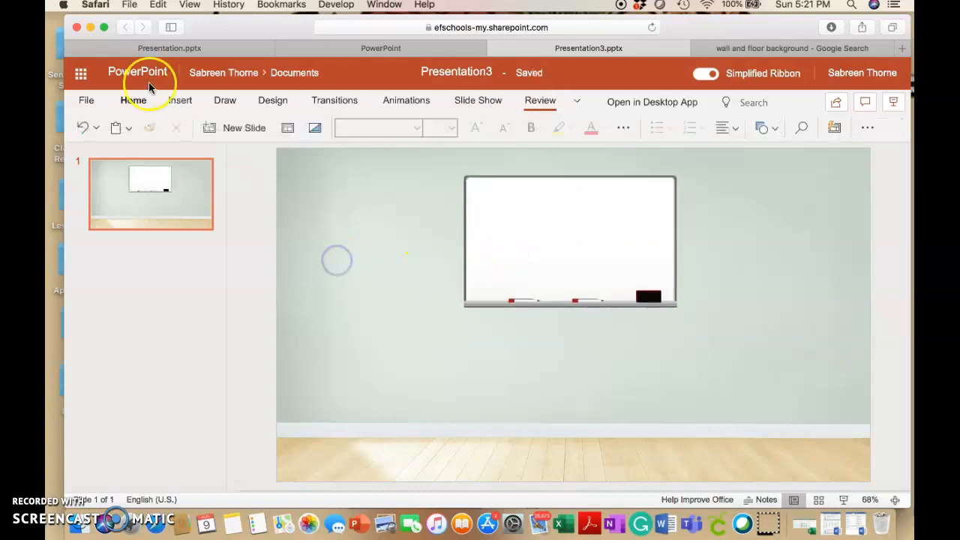
# Search Bing's online pictures for "transparent shelves" to add to the classroom wall
pyautogui.click(180, 101)
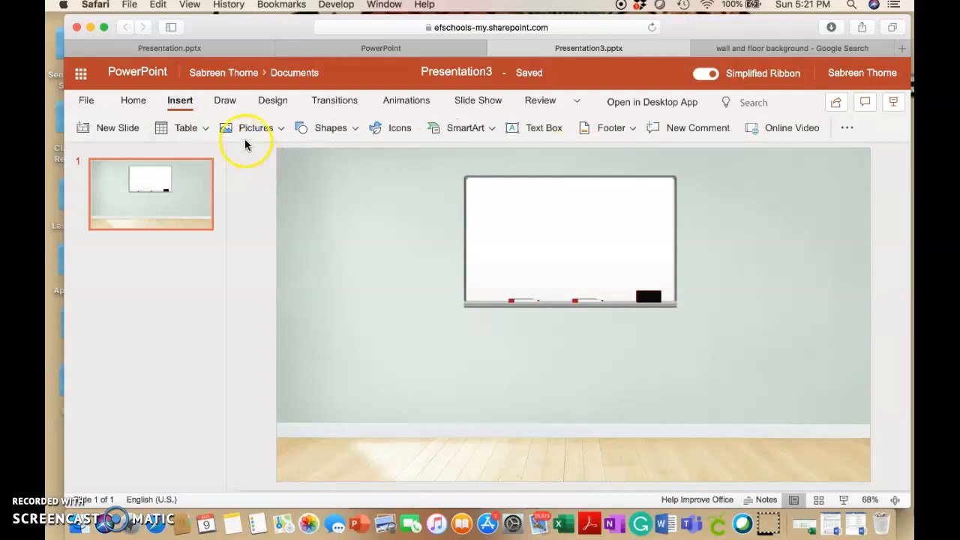
pyautogui.click(278, 128)
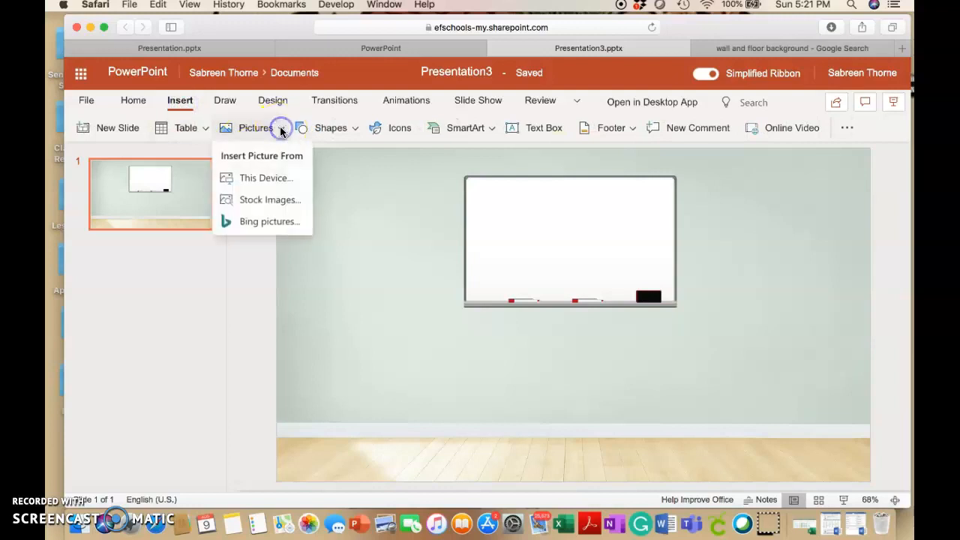
pyautogui.click(272, 221)
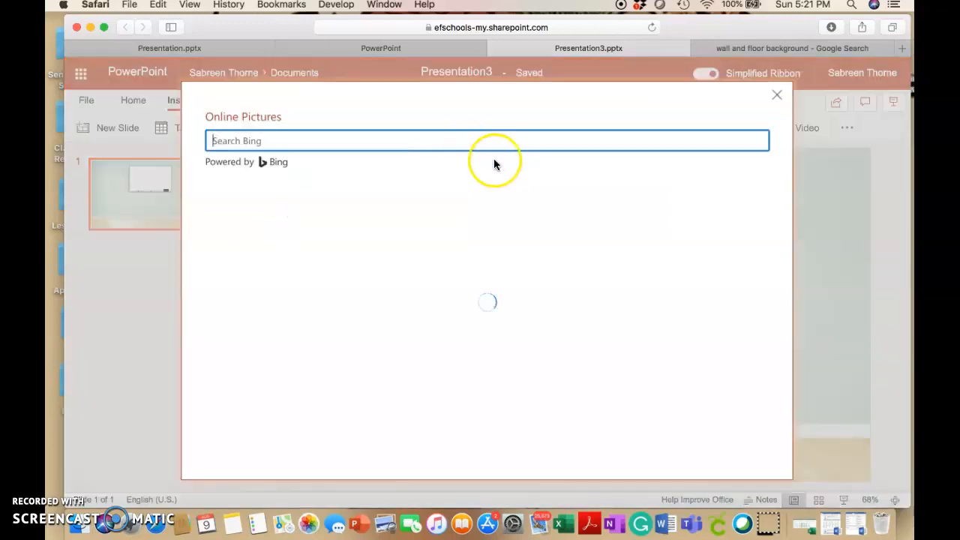
pyautogui.write('tr')
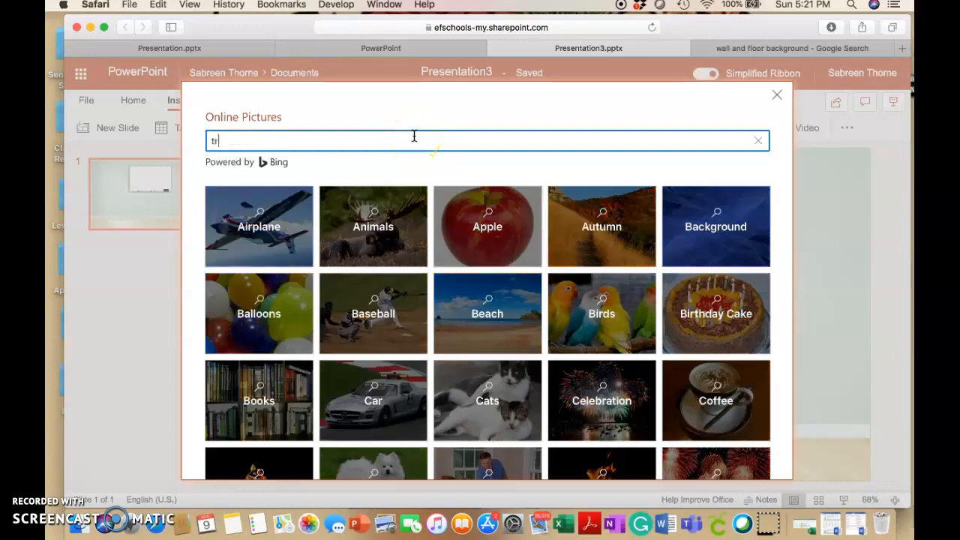
pyautogui.write('ansparent sh')
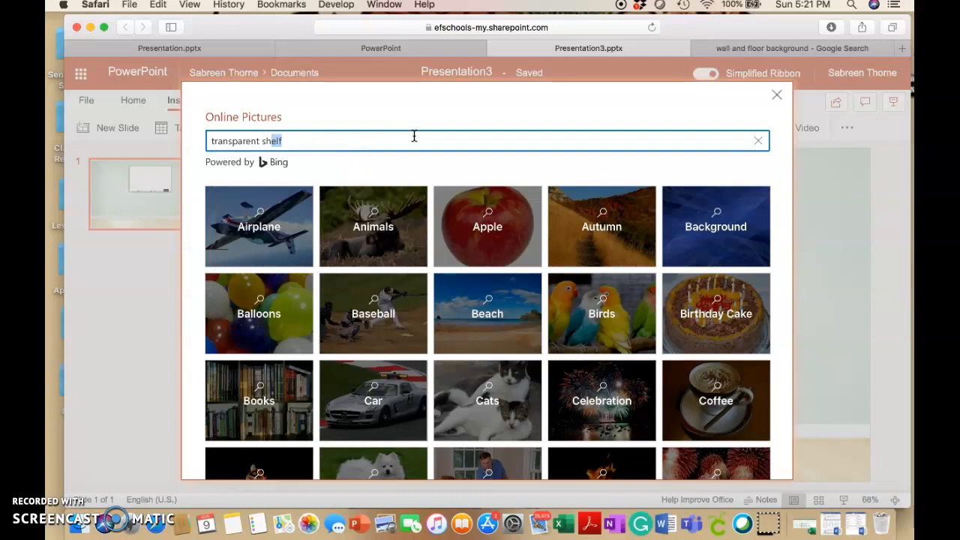
pyautogui.write('elves')
pyautogui.press('Return')
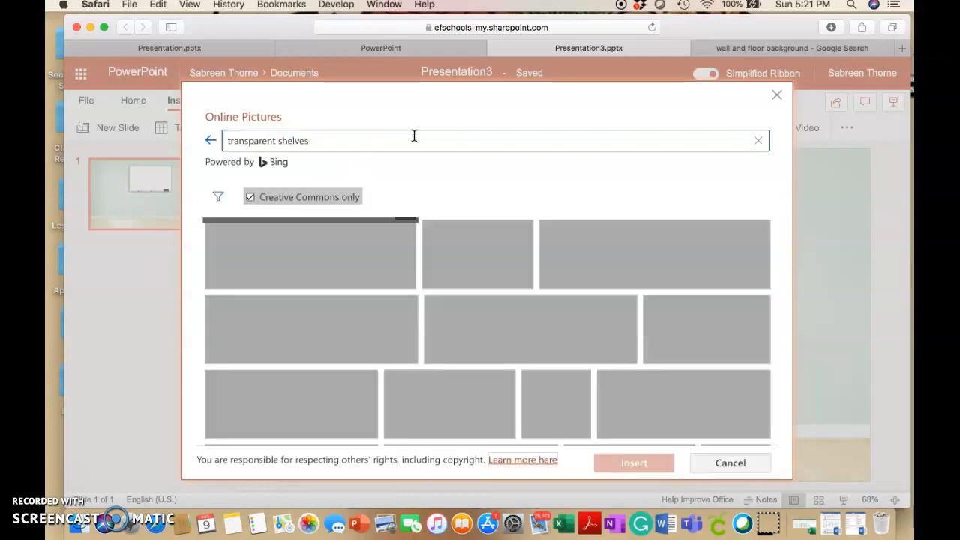
# Insert the picture of three long wall shelves with hanging brackets and shift the whiteboard slightly left on the wall
pyautogui.click(310, 292)
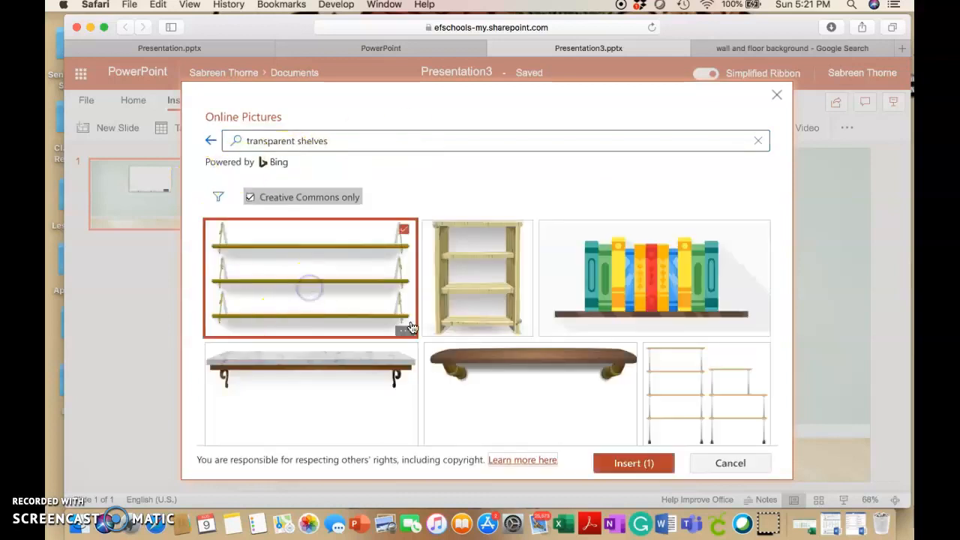
pyautogui.click(613, 464)
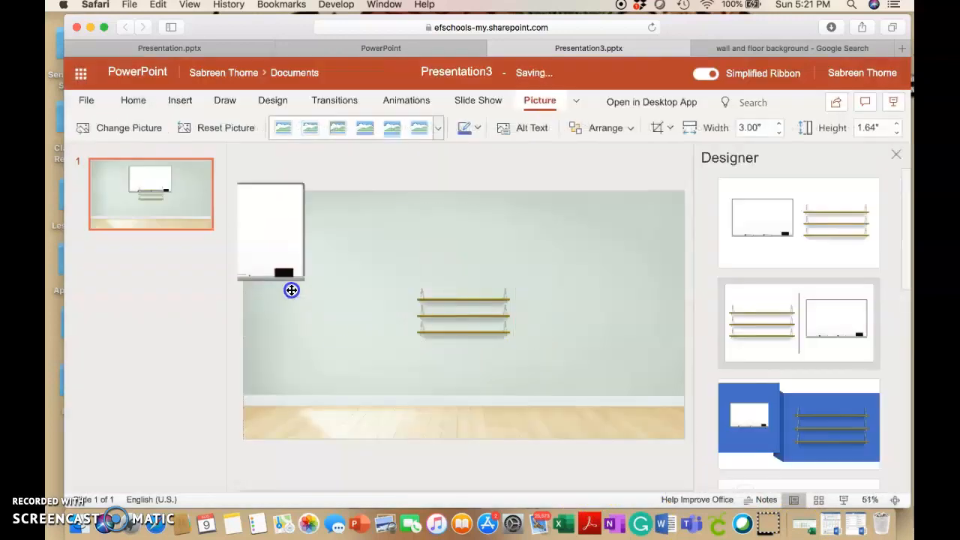
pyautogui.moveTo(292, 290); pyautogui.dragTo(520, 333)
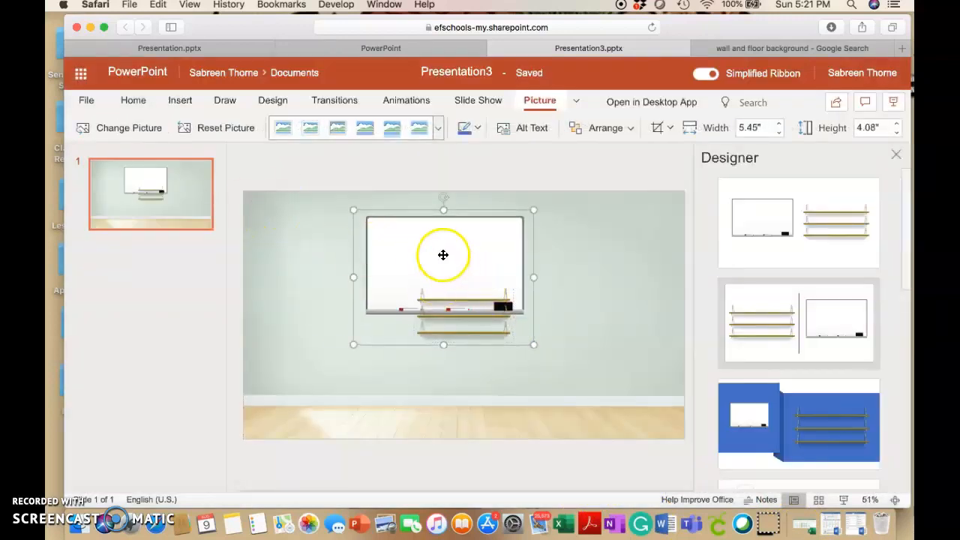
# Shift the whiteboard slightly right, place the shelves on the wall to its left, enlarge them, and dismiss the design suggestions
pyautogui.moveTo(431, 253); pyautogui.dragTo(455, 252)
pyautogui.click(443, 420)
pyautogui.moveTo(450, 315); pyautogui.dragTo(294, 267)
pyautogui.moveTo(362, 295); pyautogui.dragTo(387, 309)
pyautogui.moveTo(353, 275)
pyautogui.mouseDown()
pyautogui.moveTo(332, 280)
pyautogui.moveTo(344, 280)
pyautogui.mouseUp()
pyautogui.click(353, 420)
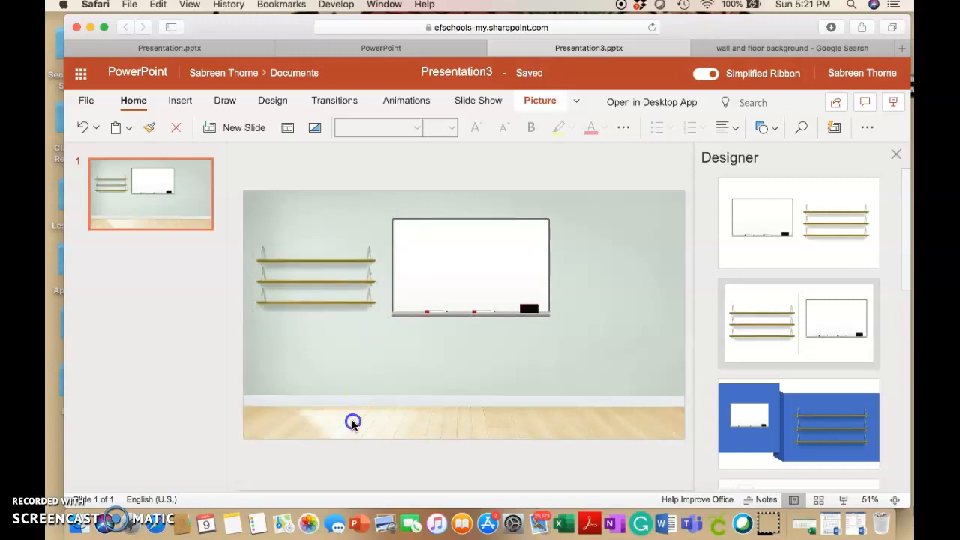
pyautogui.click(895, 154)
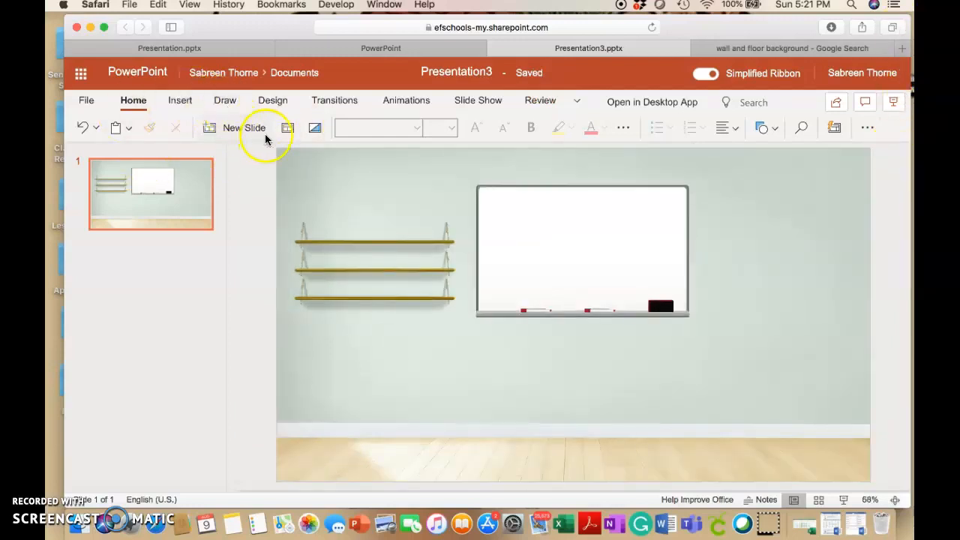
# Search Bing's online pictures for "transparent chairs" to add seating to the classroom
pyautogui.click(180, 99)
pyautogui.click(255, 129)
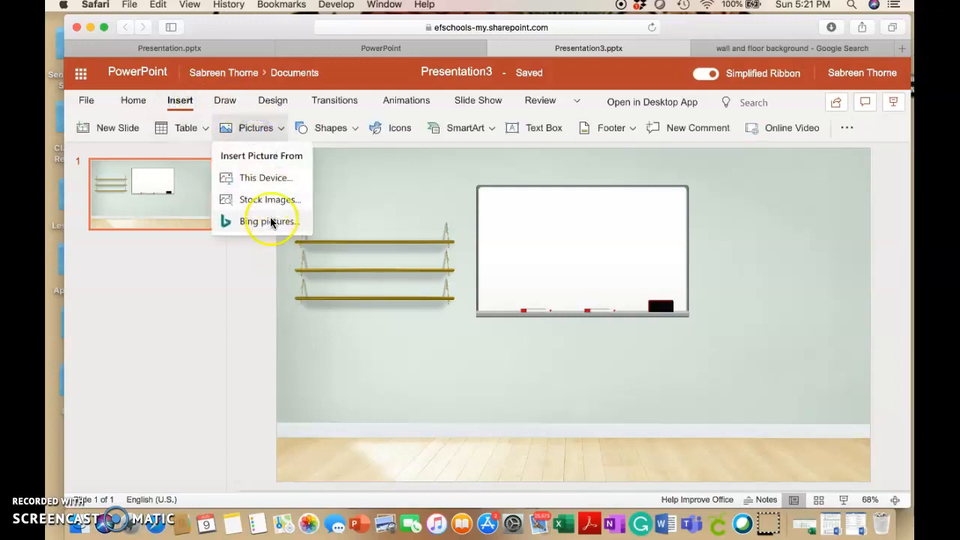
pyautogui.click(267, 217)
pyautogui.click(304, 124)
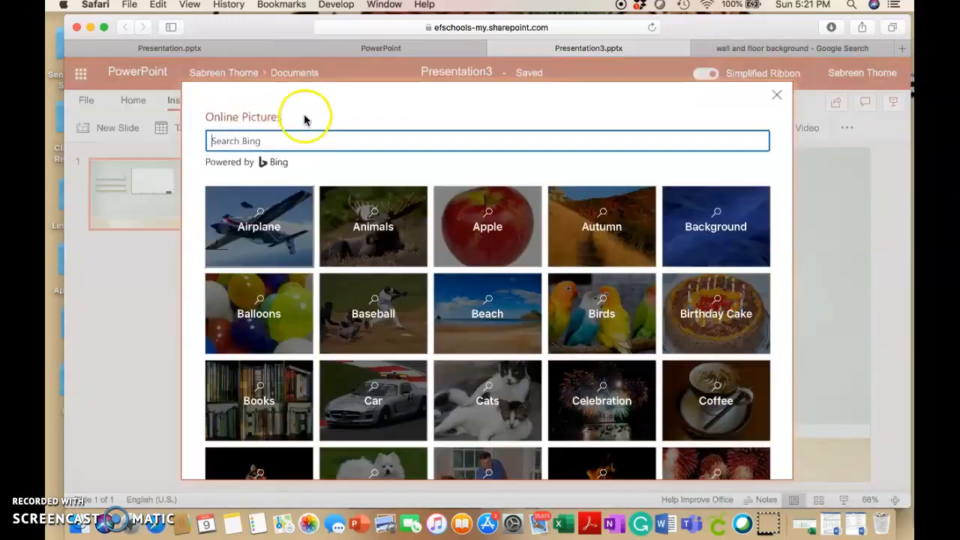
pyautogui.write('transpa')
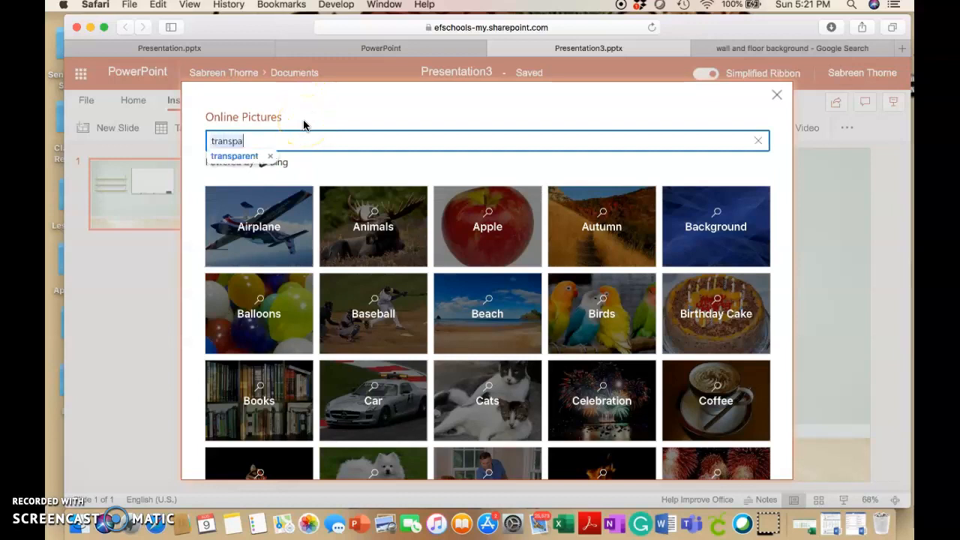
pyautogui.click(224, 157)
pyautogui.moveTo(262, 143); pyautogui.dragTo(323, 143)
pyautogui.write('chai')
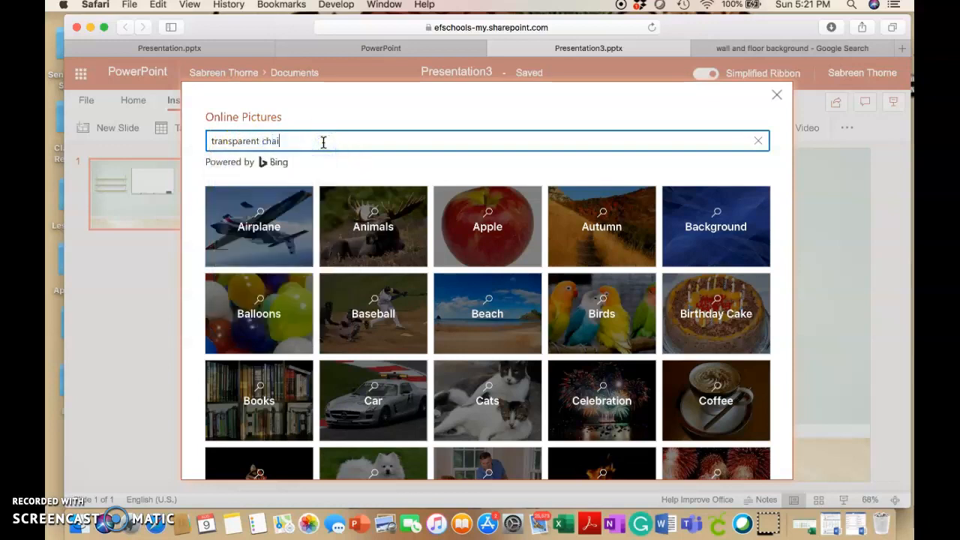
pyautogui.write('rs')
pyautogui.press('Return')
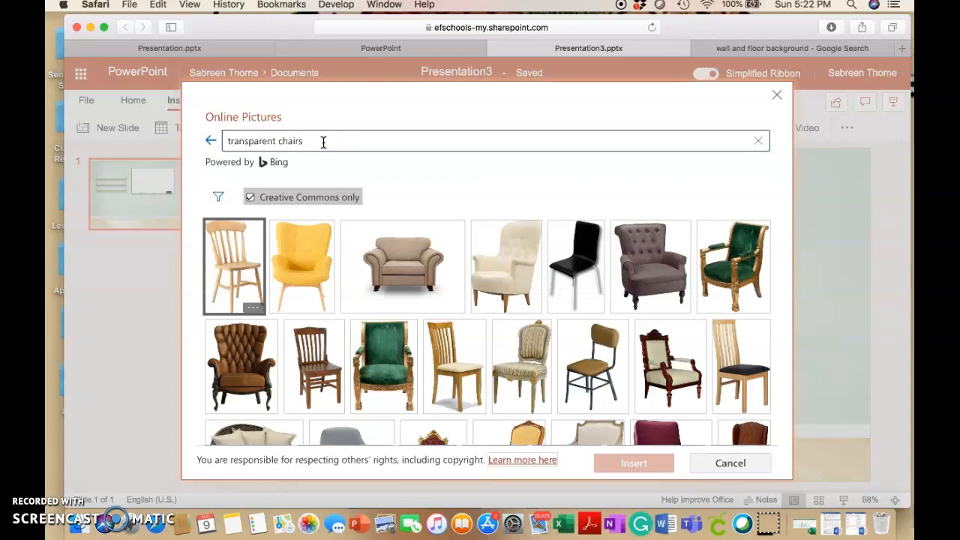
# Insert the cream upholstered armchair picture and place it with its caption right of the whiteboard, near the floor
pyautogui.click(505, 283)
pyautogui.click(632, 470)
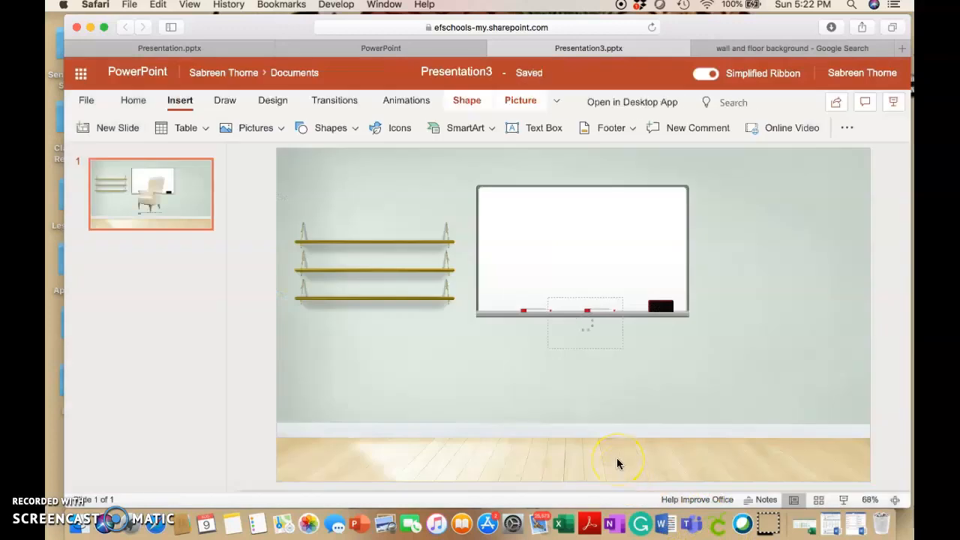
pyautogui.moveTo(472, 336); pyautogui.dragTo(635, 363)
pyautogui.moveTo(593, 365); pyautogui.dragTo(592, 365)
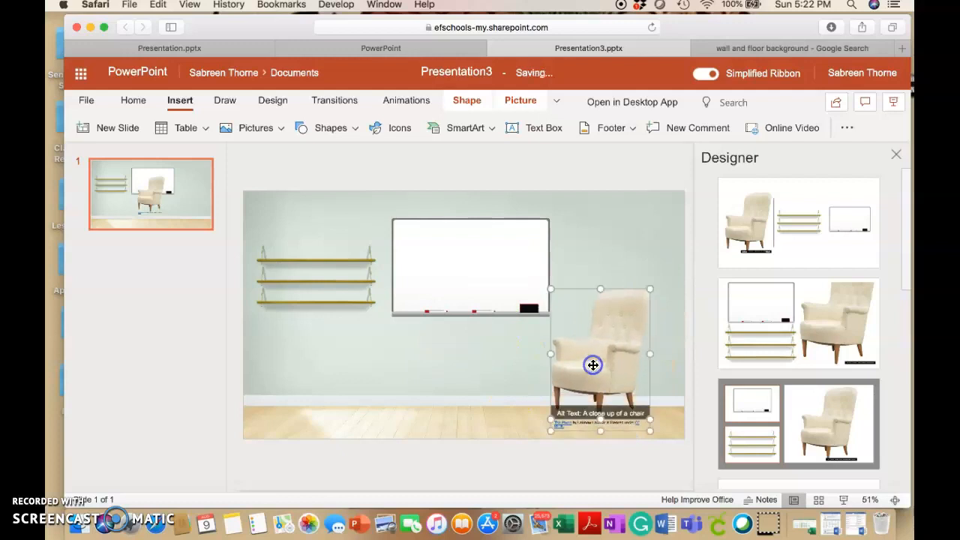
# Delete the attribution caption under the armchair
pyautogui.click(582, 422)
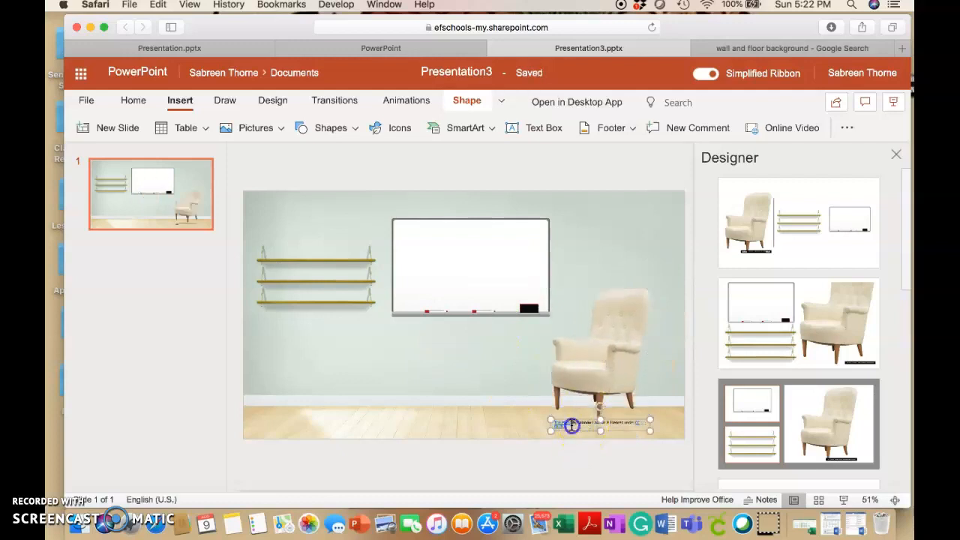
pyautogui.click(554, 426)
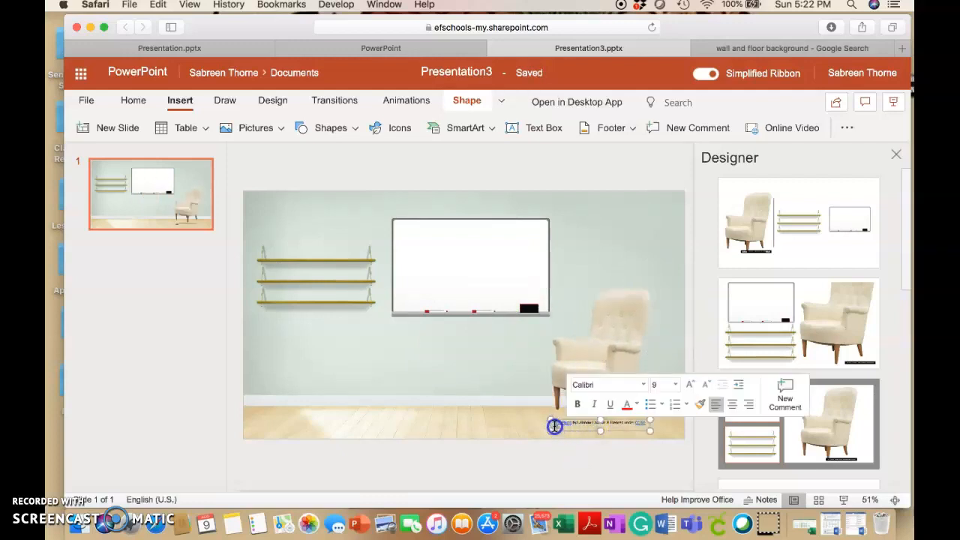
pyautogui.press('BackSpace')
pyautogui.click(526, 393)
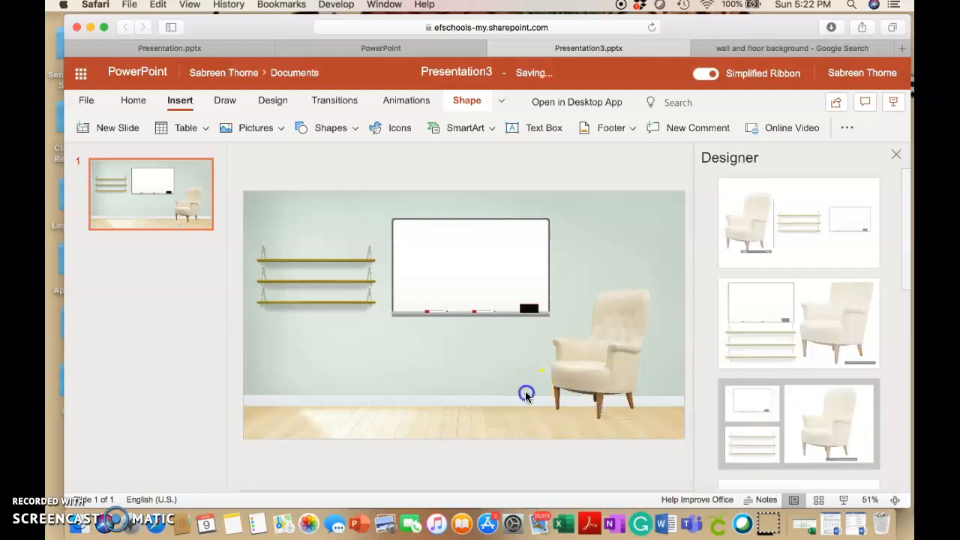
# Lower the armchair onto the floor, enlarge it slightly, and dismiss the design suggestions
pyautogui.moveTo(596, 378); pyautogui.dragTo(604, 387)
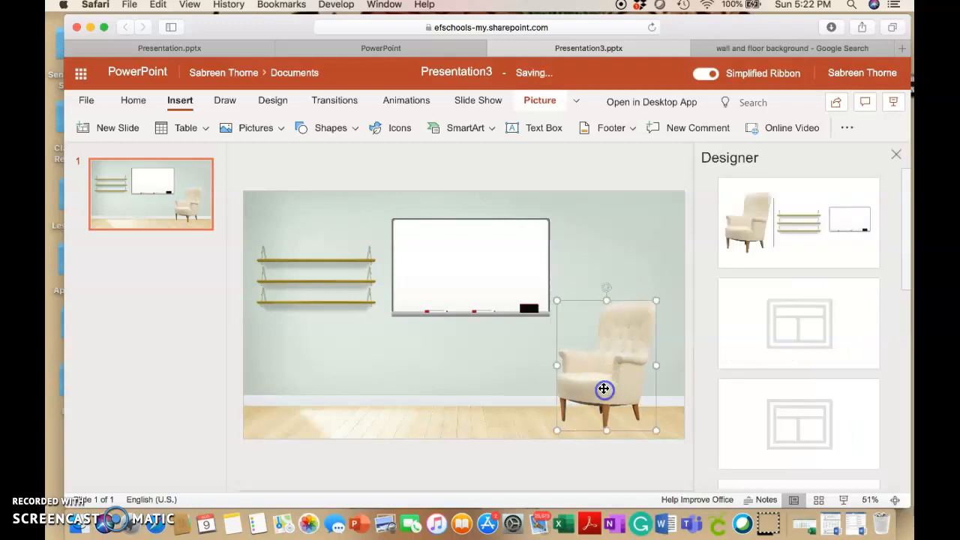
pyautogui.click(663, 294)
pyautogui.moveTo(660, 302); pyautogui.dragTo(668, 287)
pyautogui.click(485, 407)
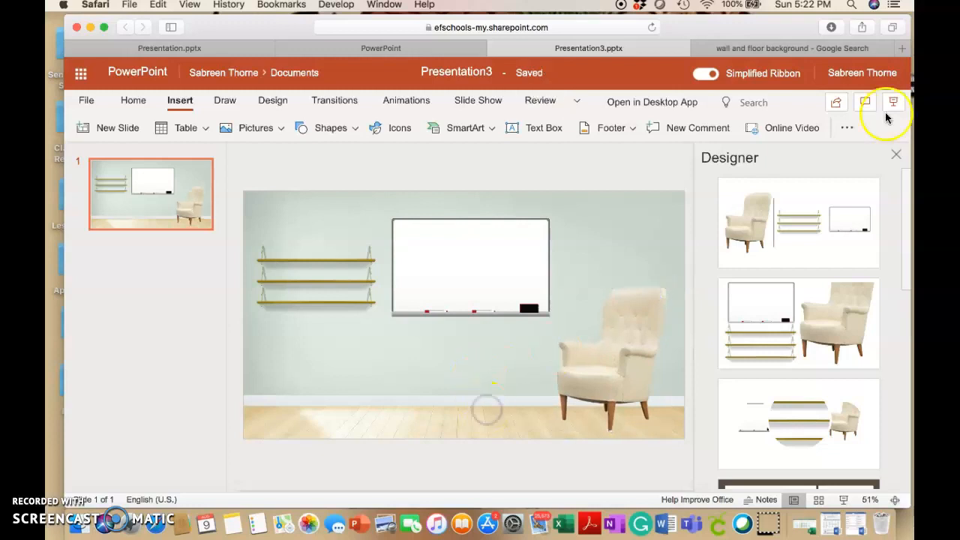
pyautogui.click(896, 154)
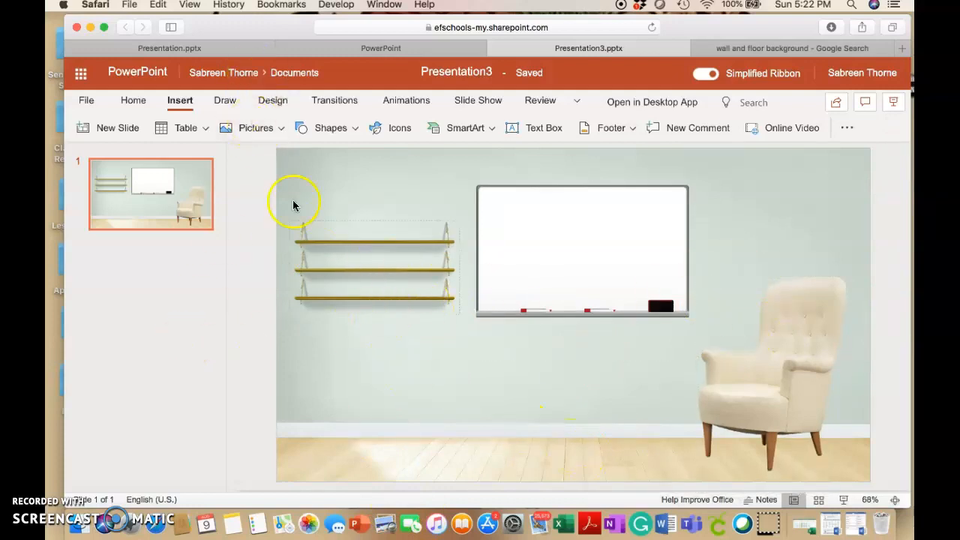
# Insert the Bitmoji_Sitting picture from the computer's Desktop folder
pyautogui.click(187, 105)
pyautogui.click(268, 132)
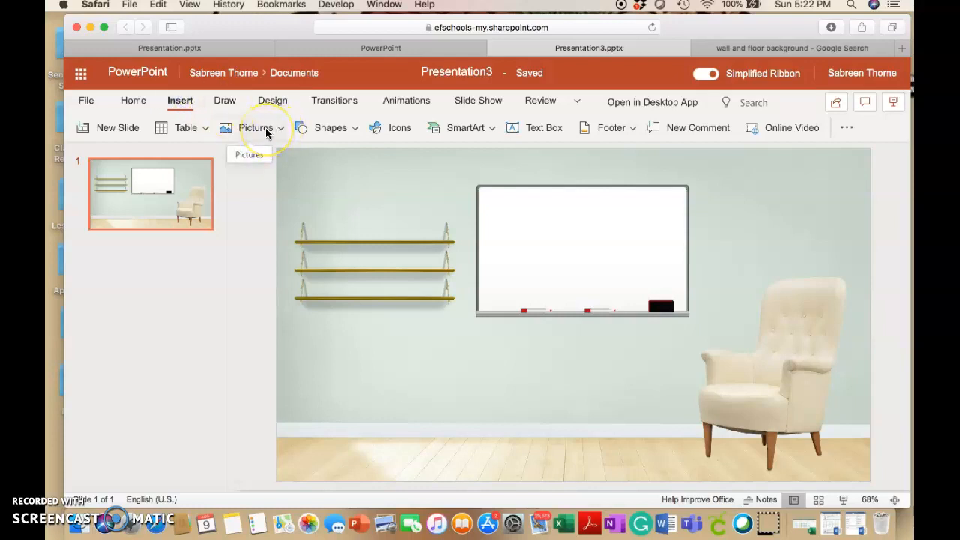
pyautogui.click(266, 132)
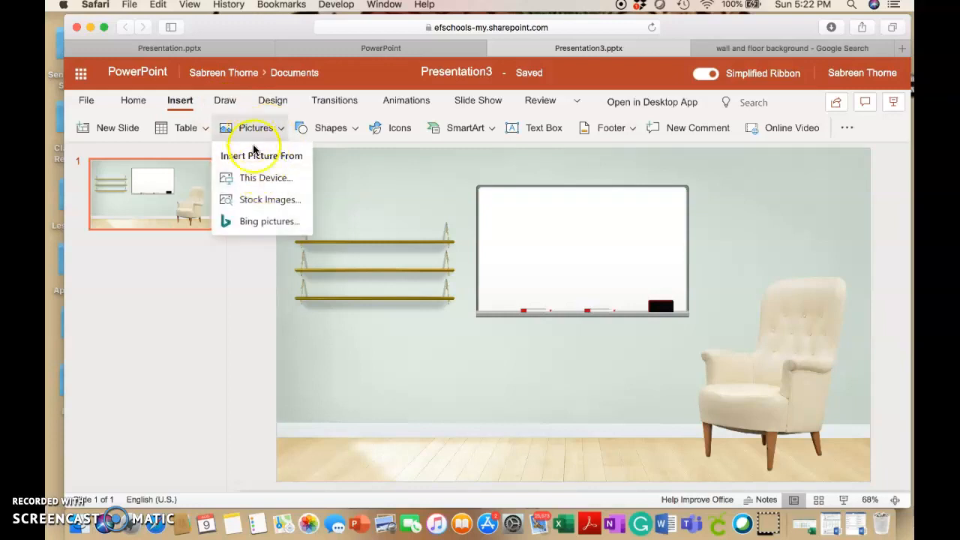
pyautogui.click(289, 175)
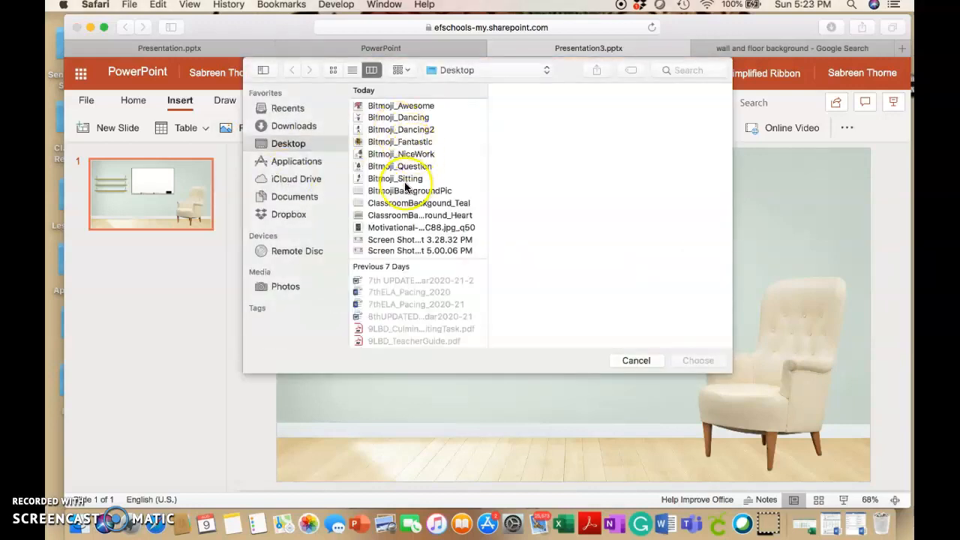
pyautogui.click(384, 179)
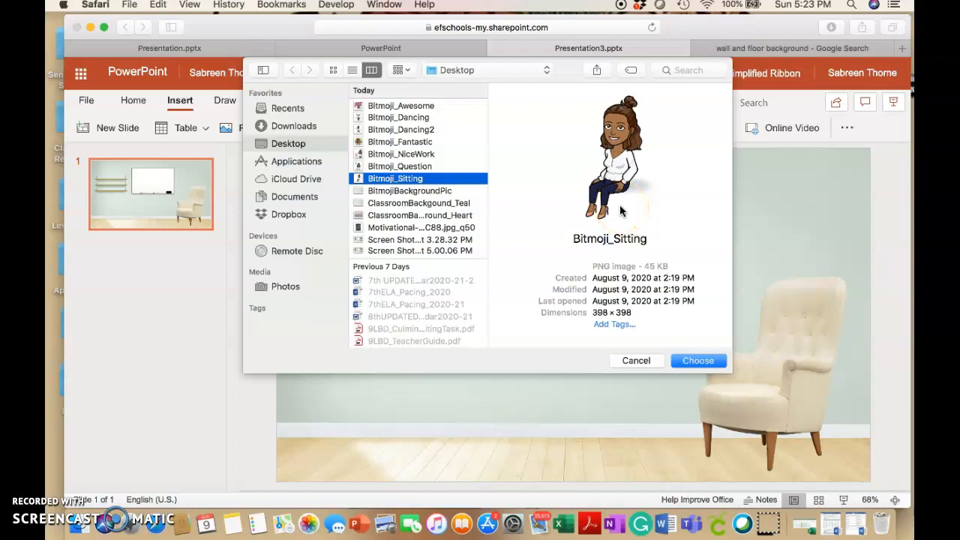
pyautogui.click(705, 360)
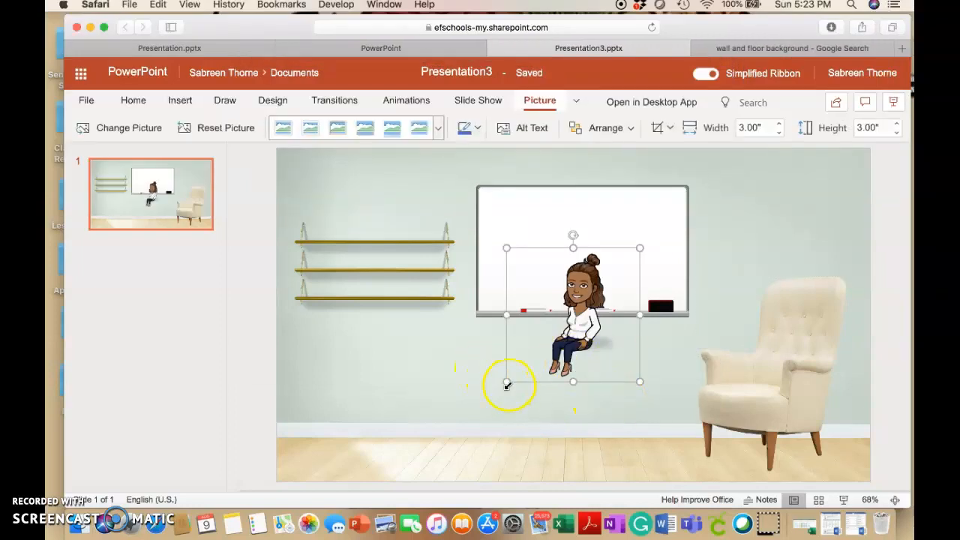
# Enlarge the sitting Bitmoji to about 4" by 4", seat it on the armchair, and deselect it
pyautogui.moveTo(575, 317); pyautogui.dragTo(748, 381)
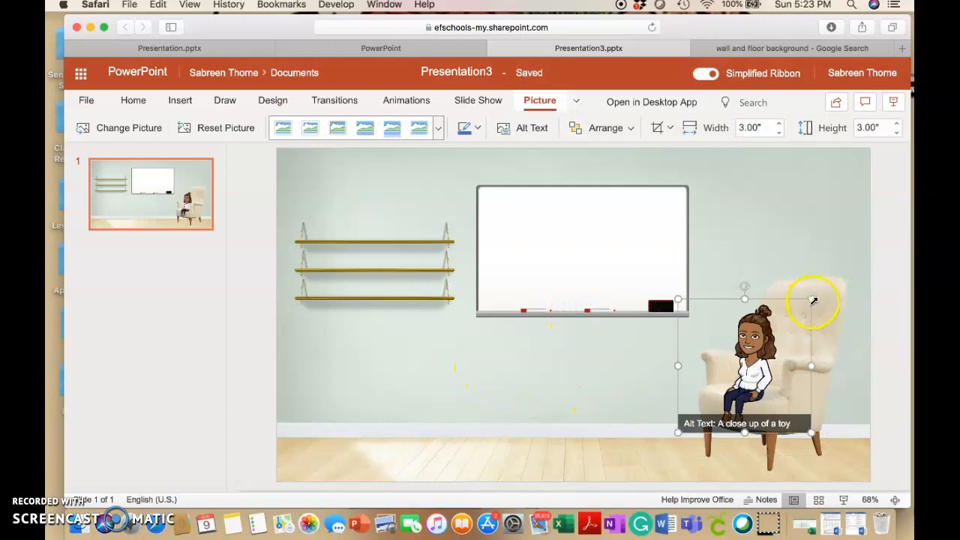
pyautogui.moveTo(812, 300); pyautogui.dragTo(769, 303)
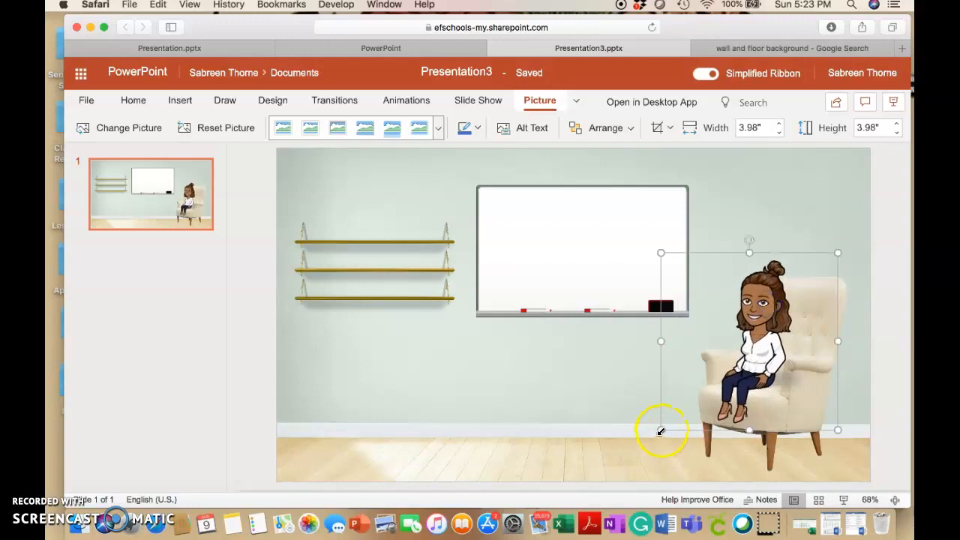
pyautogui.moveTo(660, 431); pyautogui.dragTo(653, 434)
pyautogui.moveTo(753, 324); pyautogui.dragTo(760, 319)
pyautogui.click(784, 199)
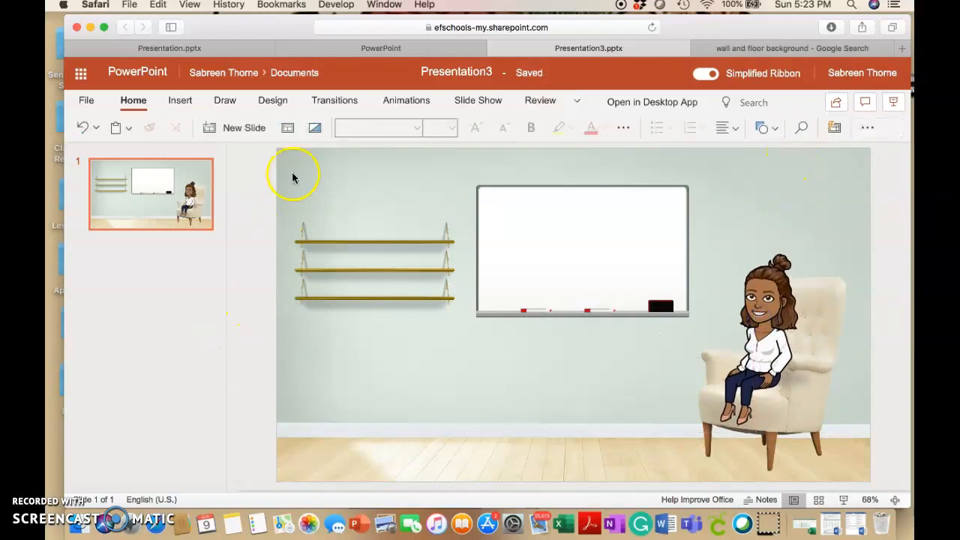
# Search Bing's online pictures for "the giver" and insert the first book cover, the one with the gold medallion
pyautogui.click(181, 102)
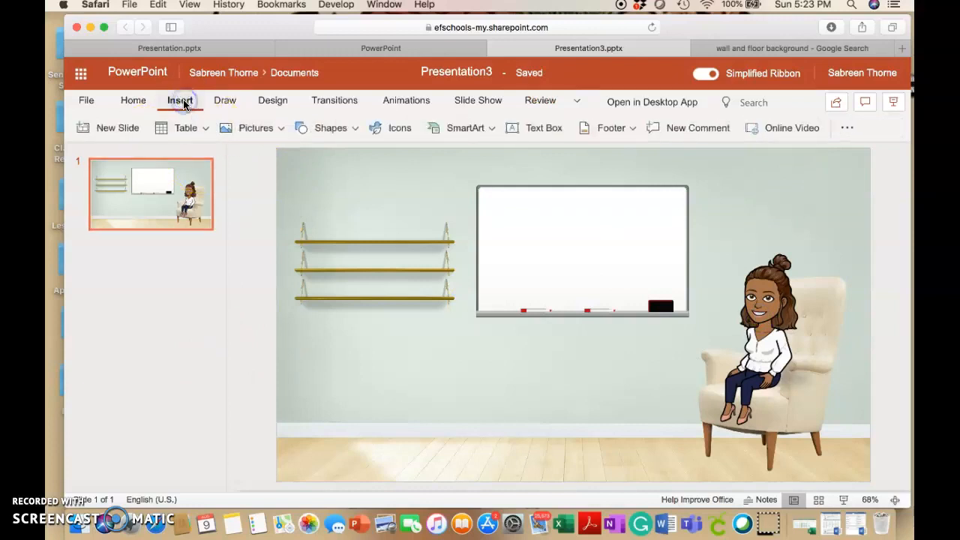
pyautogui.click(277, 130)
pyautogui.click(242, 180)
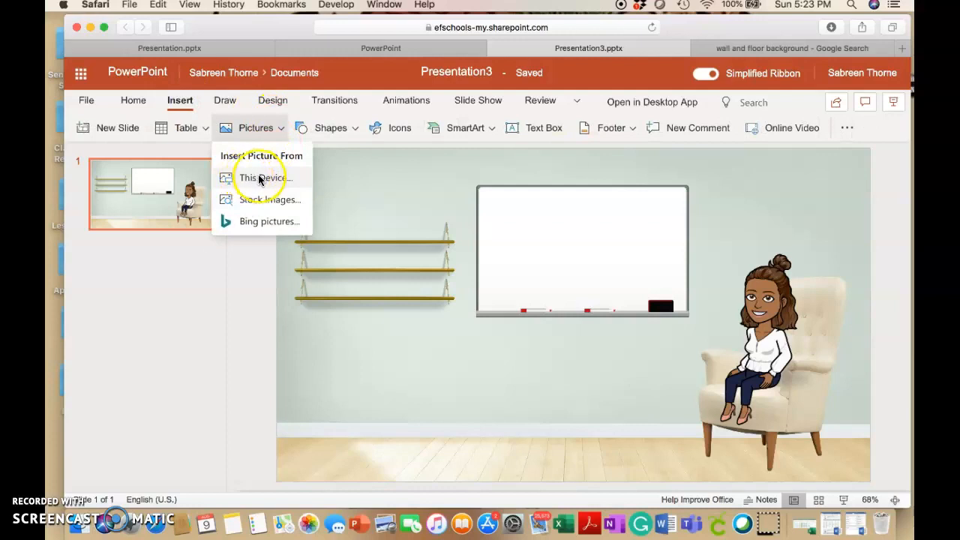
pyautogui.click(268, 222)
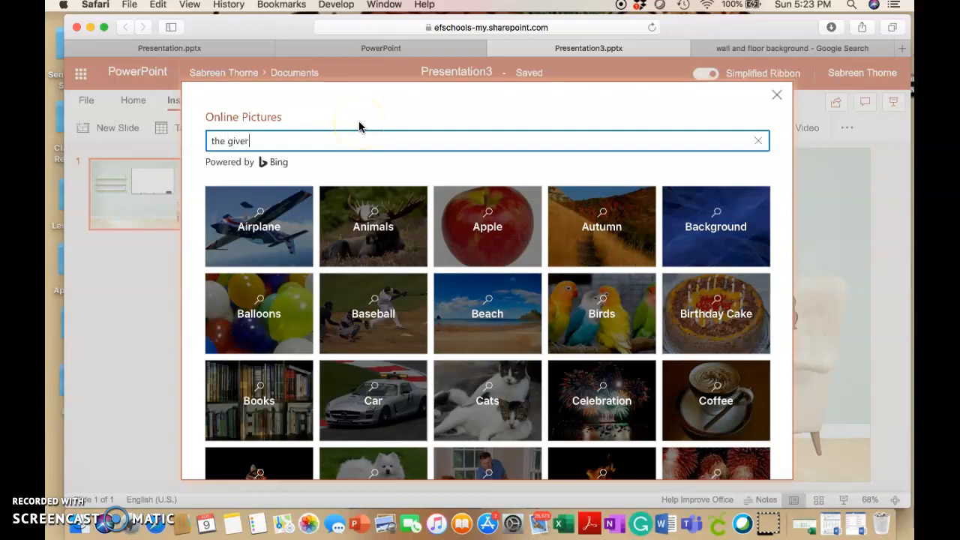
pyautogui.press('Return')
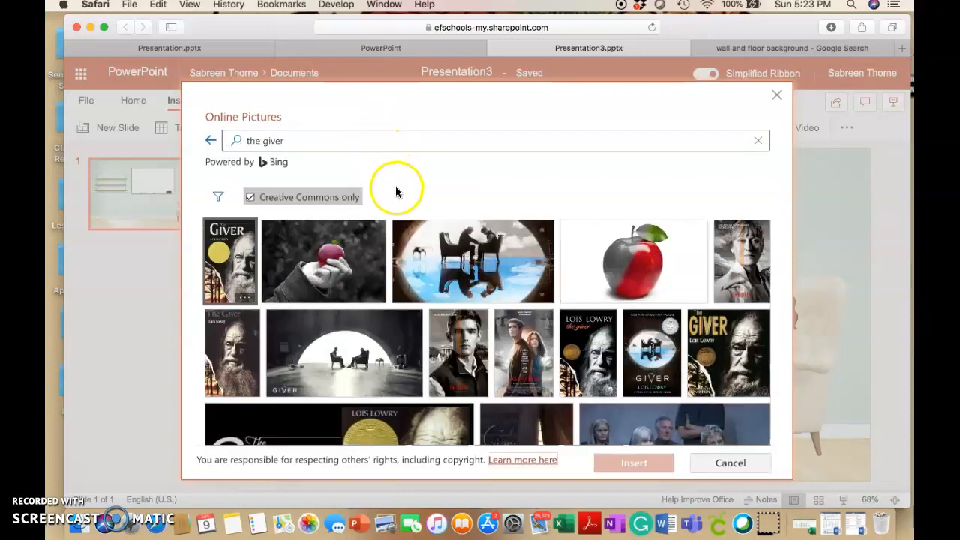
pyautogui.click(231, 276)
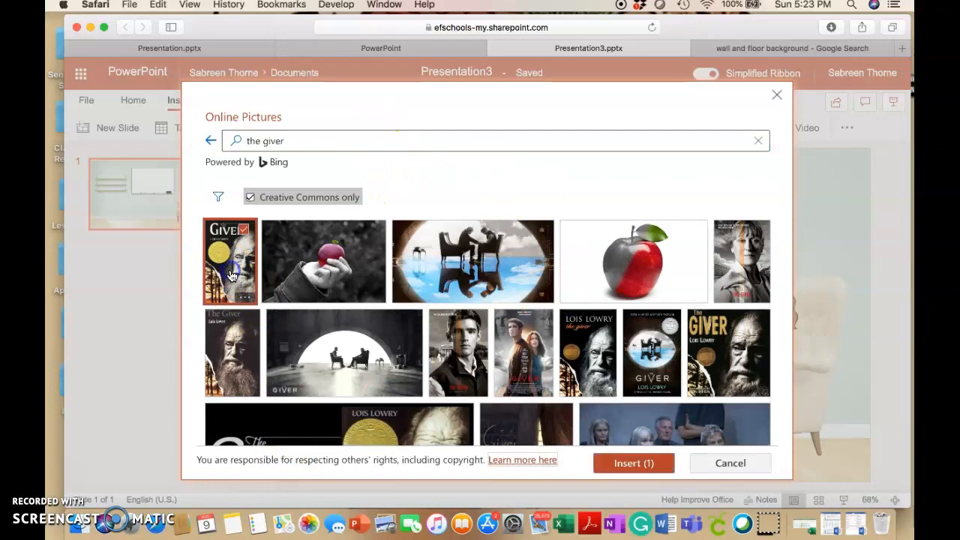
pyautogui.click(623, 467)
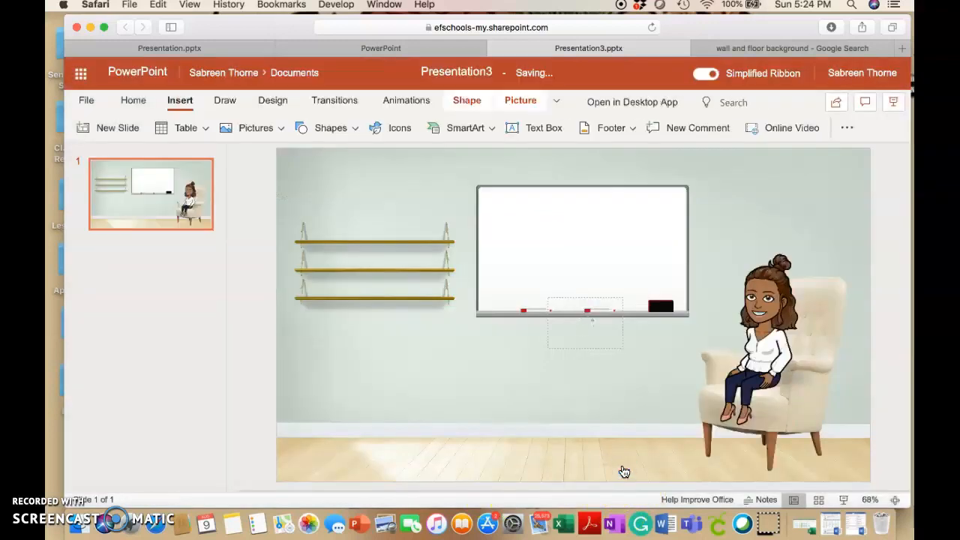
# Delete the attribution caption under The Giver book cover and dismiss the design suggestions
pyautogui.click(441, 400)
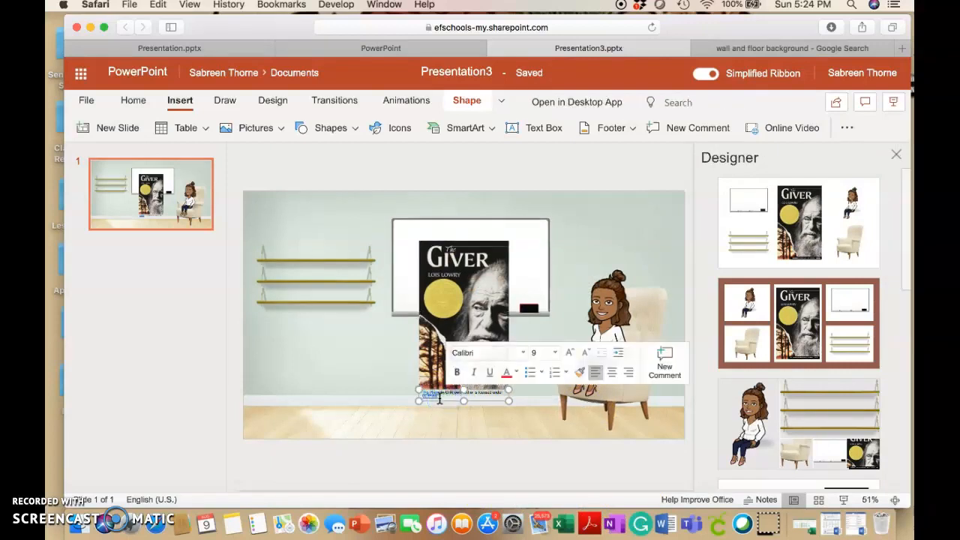
pyautogui.click(424, 391)
pyautogui.click(439, 398)
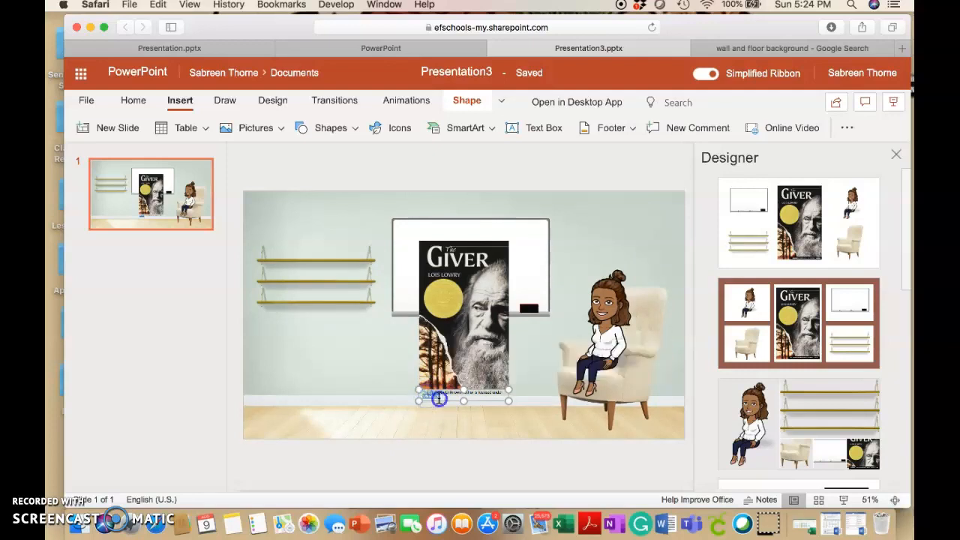
pyautogui.moveTo(426, 394); pyautogui.dragTo(421, 395)
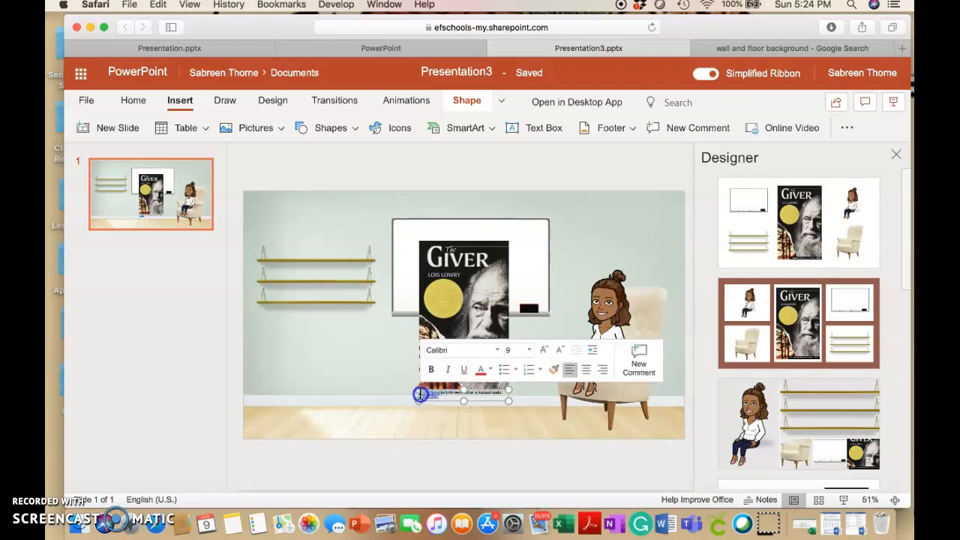
pyautogui.press('BackSpace')
pyautogui.click(531, 397)
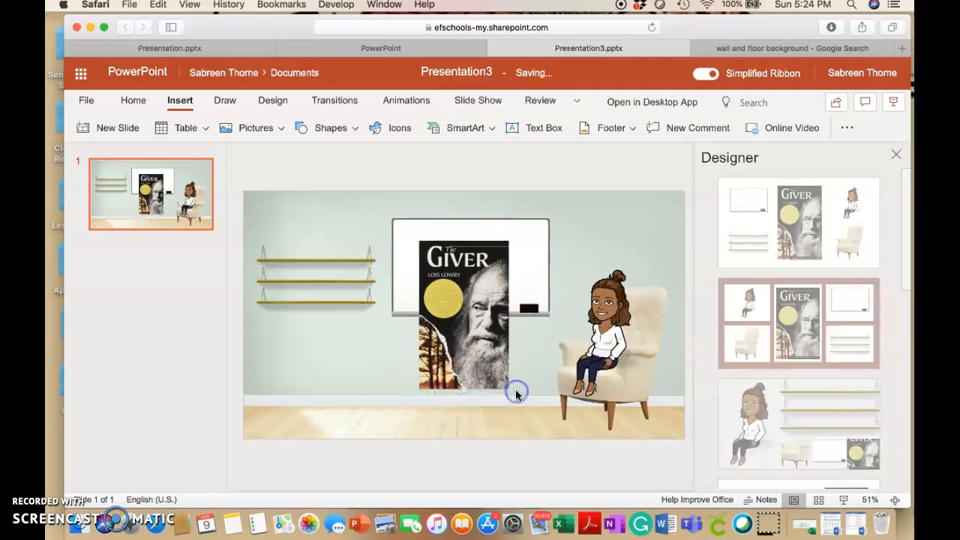
pyautogui.click(896, 155)
# Shrink The Giver book cover in height and width and stand it on the left end of the top shelf
pyautogui.click(518, 408)
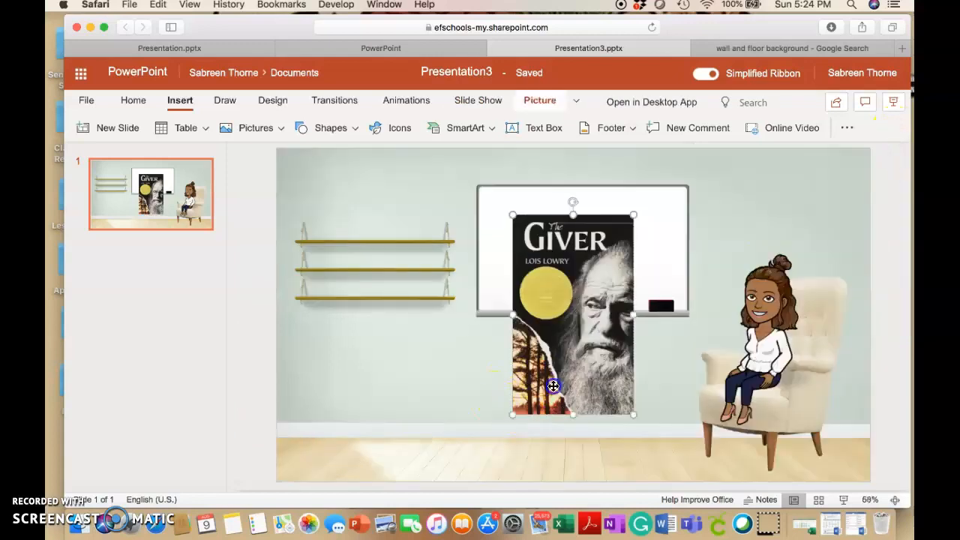
pyautogui.moveTo(574, 417); pyautogui.dragTo(568, 319)
pyautogui.moveTo(633, 266); pyautogui.dragTo(566, 266)
pyautogui.moveTo(539, 215); pyautogui.dragTo(344, 212)
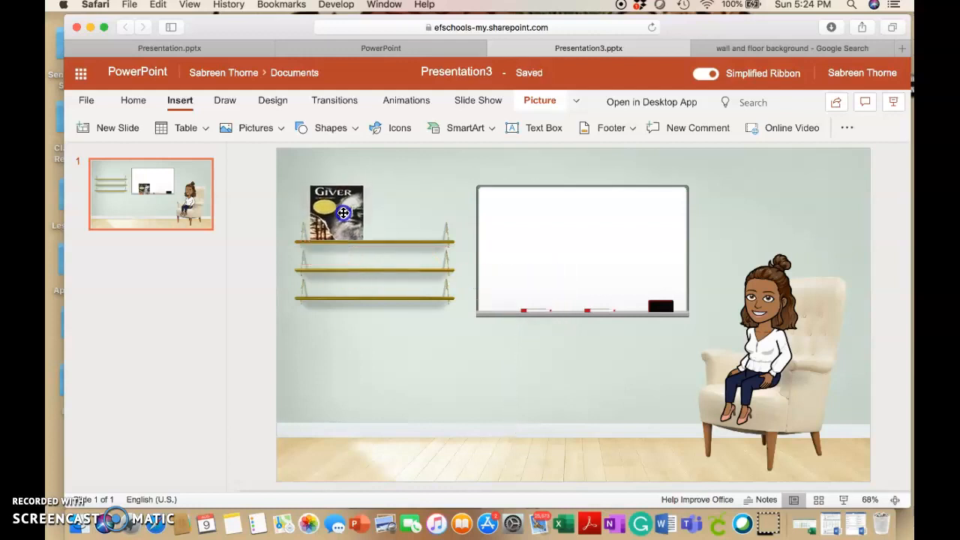
# Narrow The Giver book cover slightly on the top shelf and deselect it
pyautogui.click(408, 217)
pyautogui.click(387, 184)
pyautogui.click(349, 207)
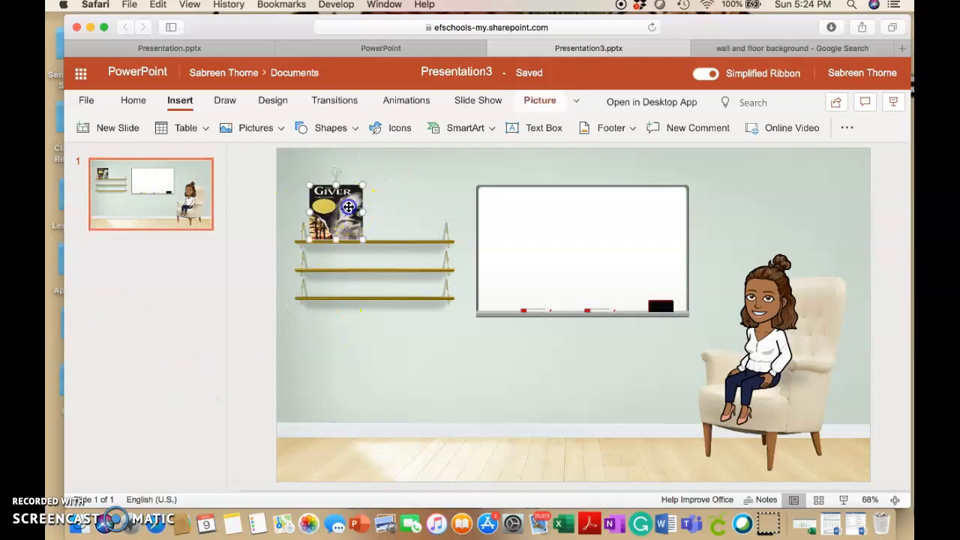
pyautogui.moveTo(363, 212); pyautogui.dragTo(356, 212)
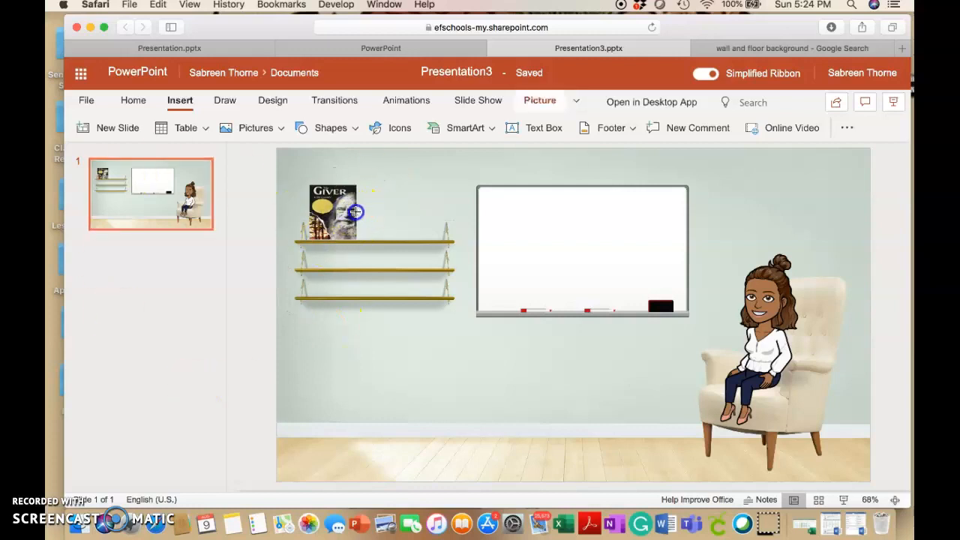
pyautogui.click(387, 194)
# Search Bing's online pictures for "bookshelf" and look through the results for a row of books
pyautogui.click(238, 132)
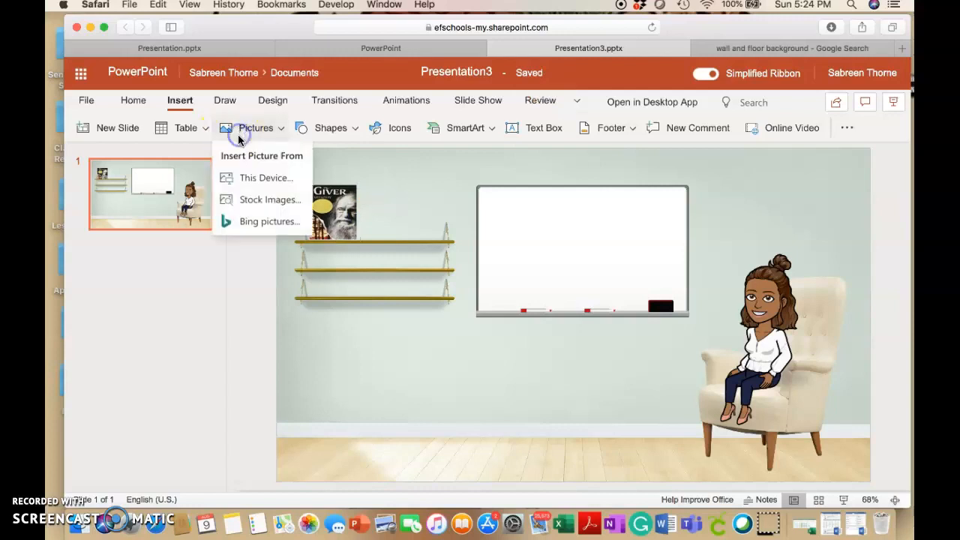
pyautogui.click(265, 223)
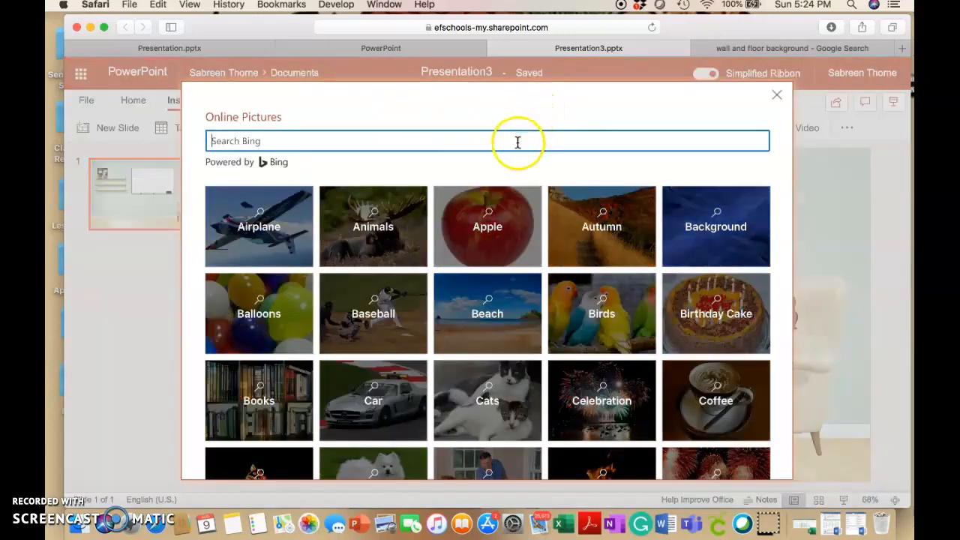
pyautogui.click(513, 144)
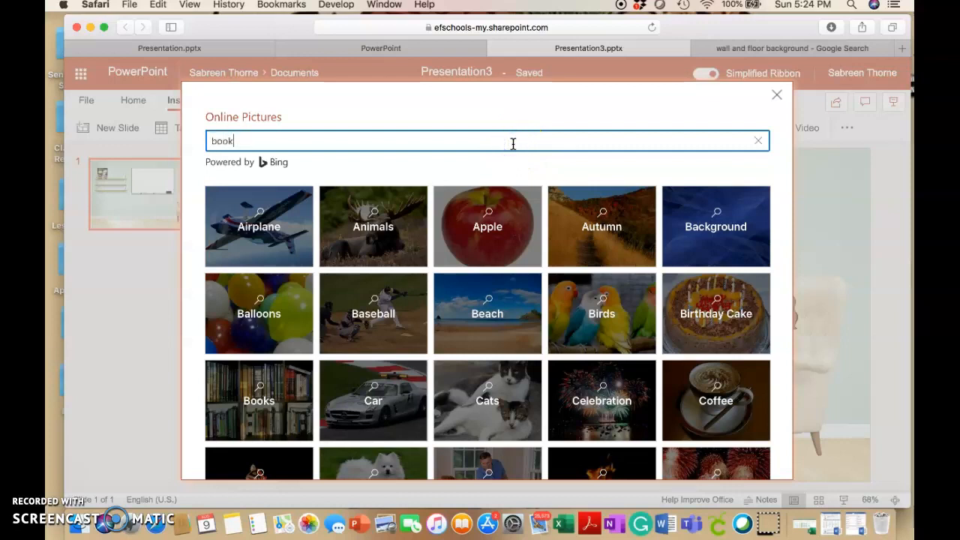
pyautogui.write('bookshelf')
pyautogui.press('Return')
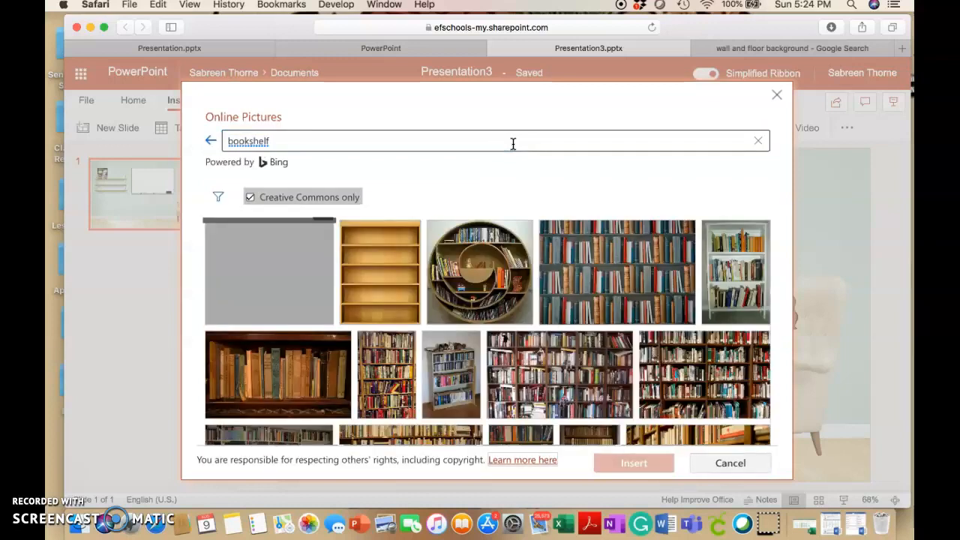
pyautogui.scroll(-10, 486, 259)
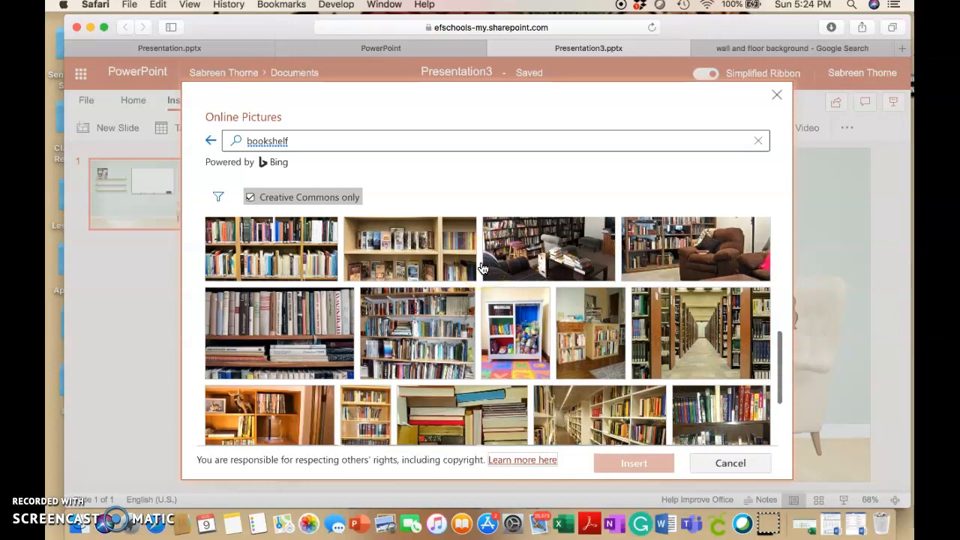
pyautogui.scroll(10, 483, 268)
# Search the online pictures for "books" instead and browse the results for a suitable set of books
pyautogui.click(298, 137)
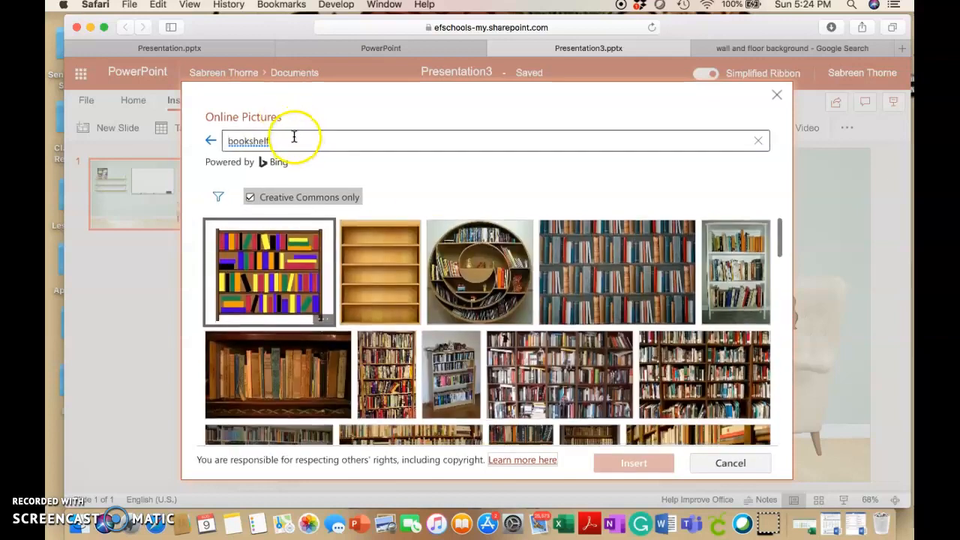
pyautogui.moveTo(290, 141); pyautogui.dragTo(203, 141)
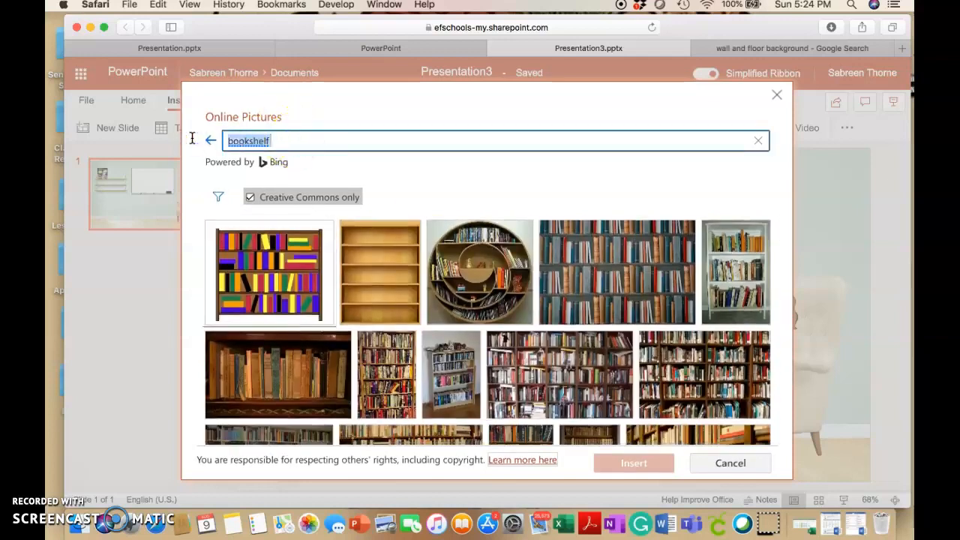
pyautogui.write('book')
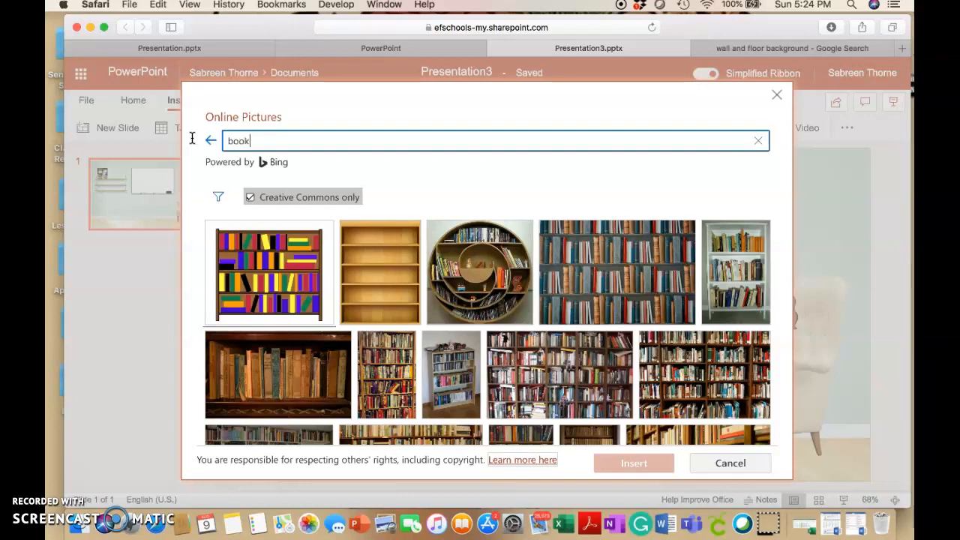
pyautogui.press('Return')
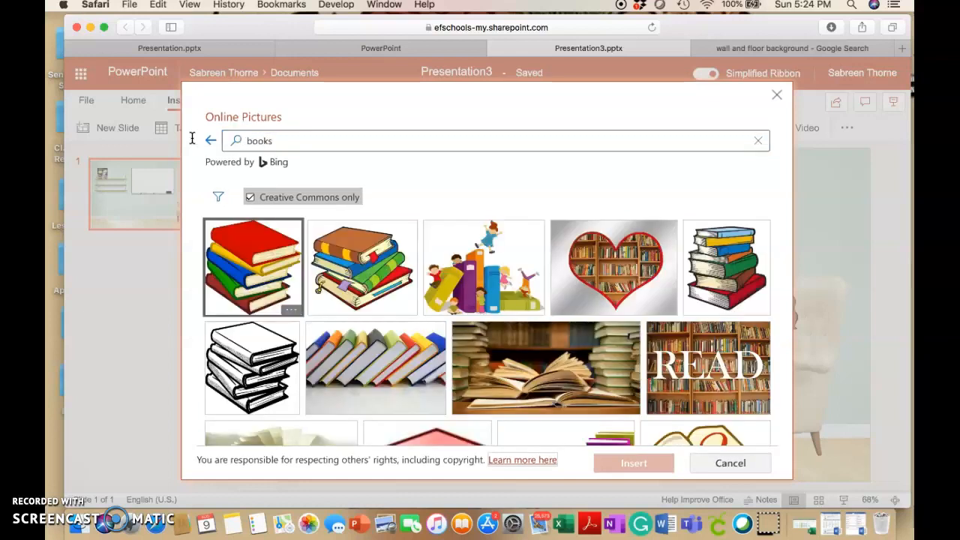
pyautogui.scroll(-5, 379, 329)
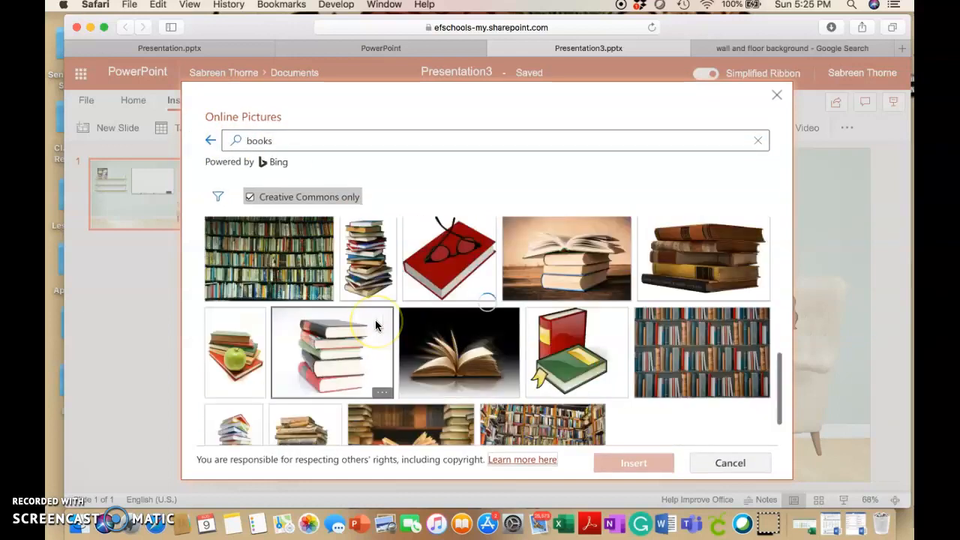
pyautogui.scroll(-5, 376, 325)
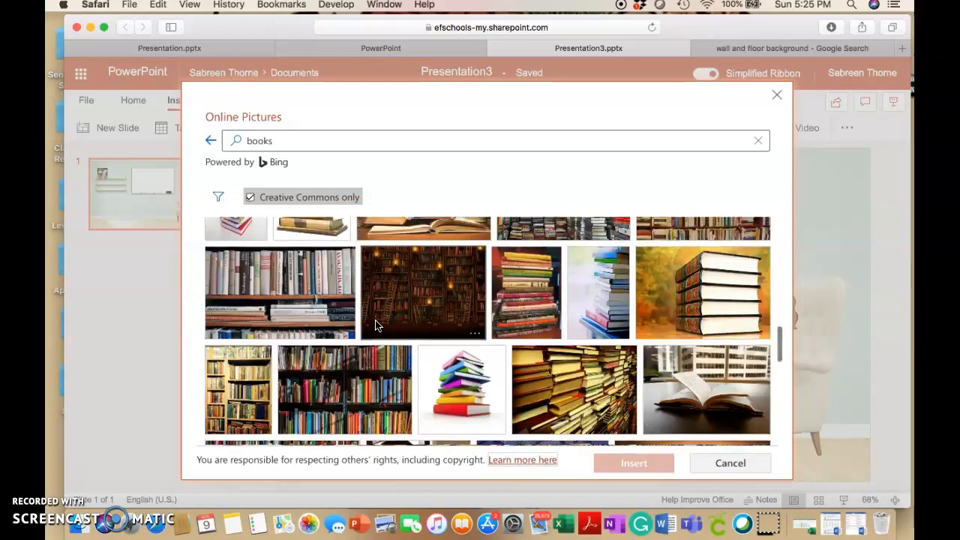
pyautogui.scroll(-8, 375, 325)
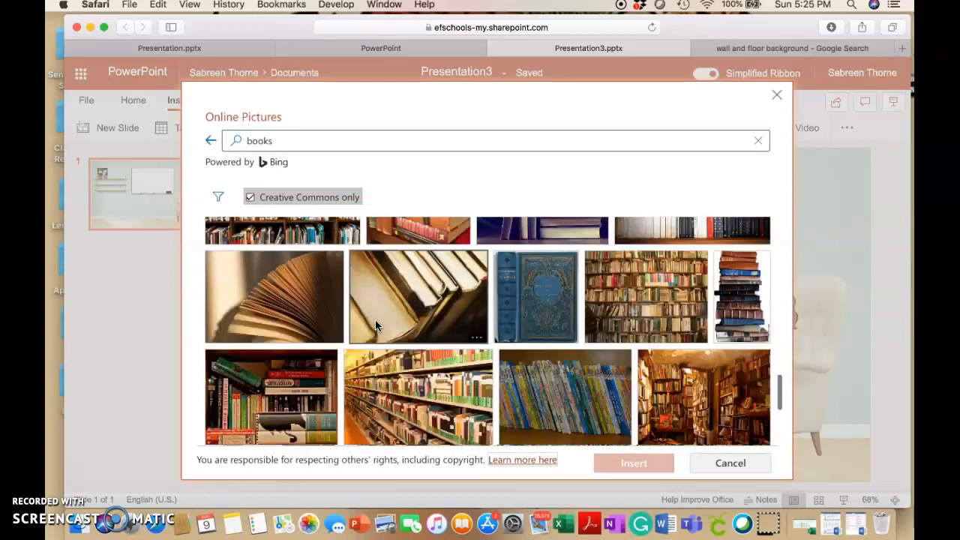
pyautogui.scroll(-10, 376, 324)
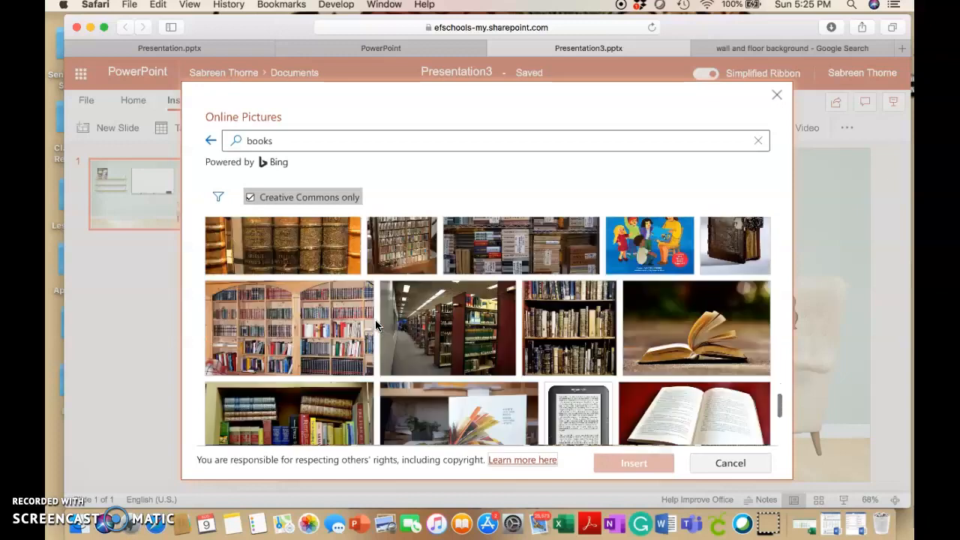
# Search the online pictures for "transparent bookself" and insert the picture of a row of colorful upright books
pyautogui.moveTo(278, 140); pyautogui.dragTo(217, 140)
pyautogui.press('BackSpace')
pyautogui.write('tr')
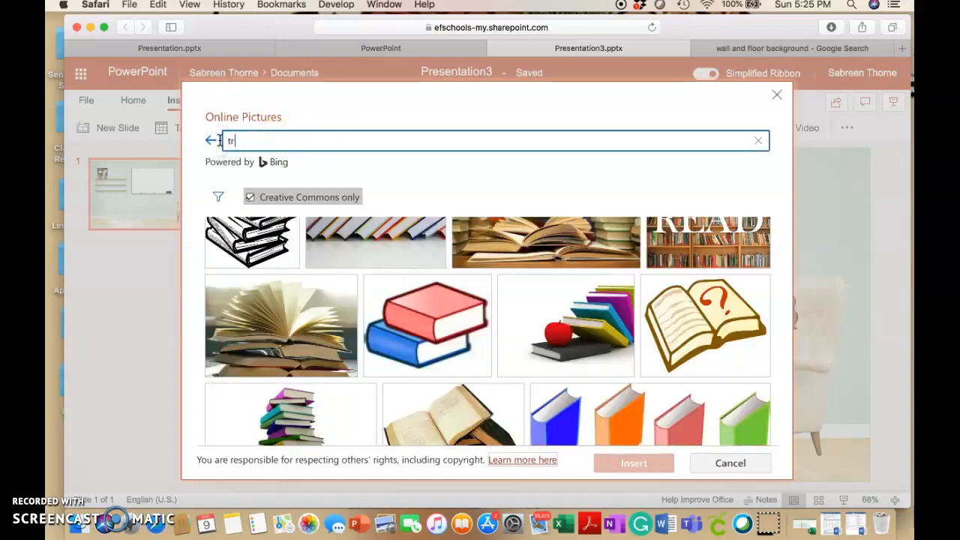
pyautogui.write('anspa')
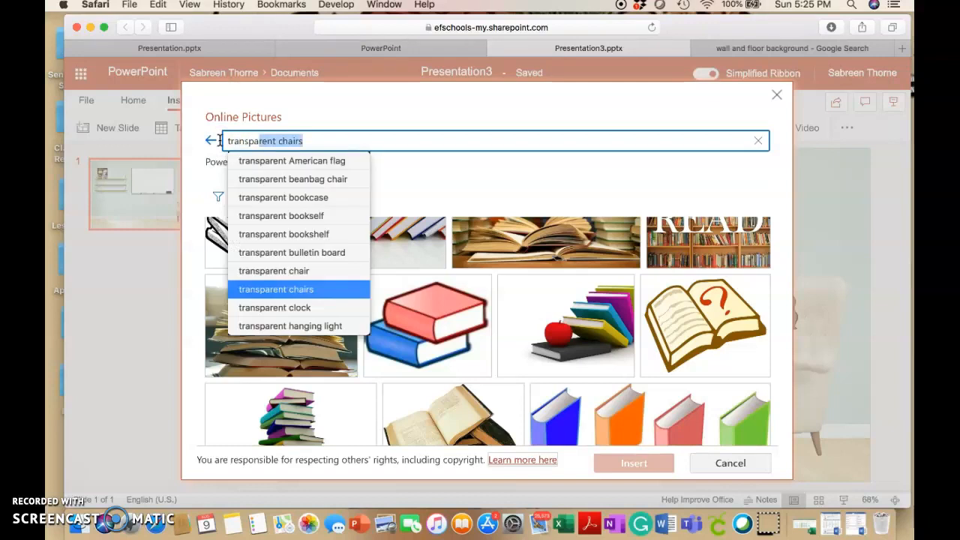
pyautogui.write('rent')
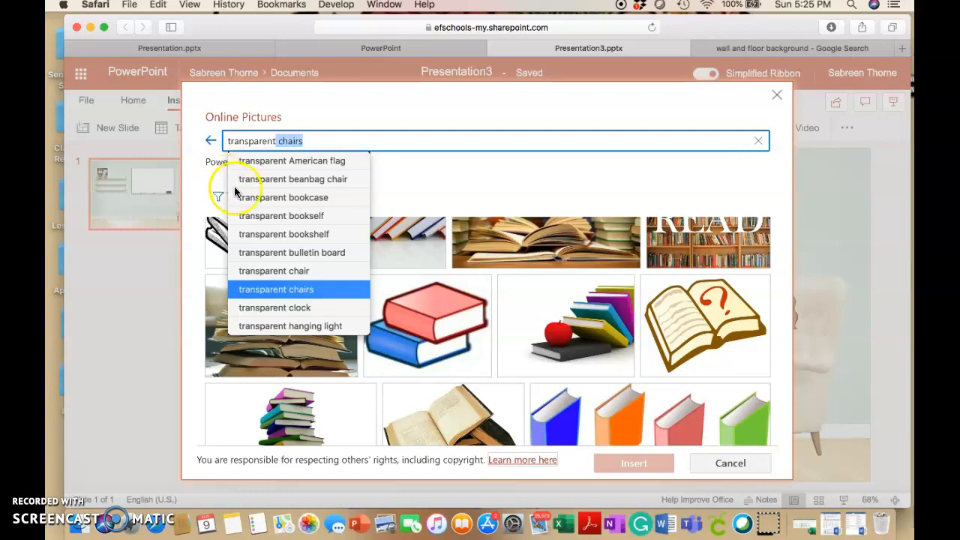
pyautogui.click(259, 216)
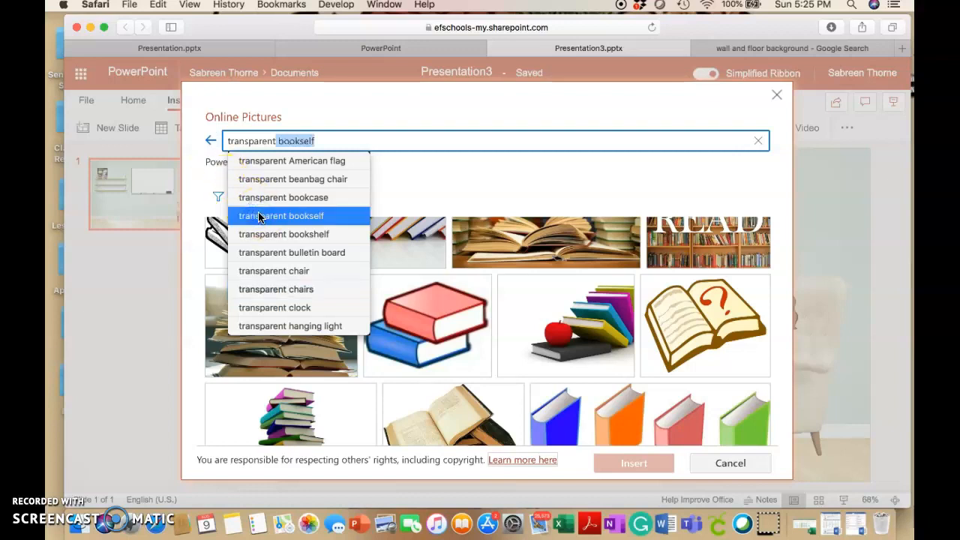
pyautogui.click(338, 140)
pyautogui.press('Return')
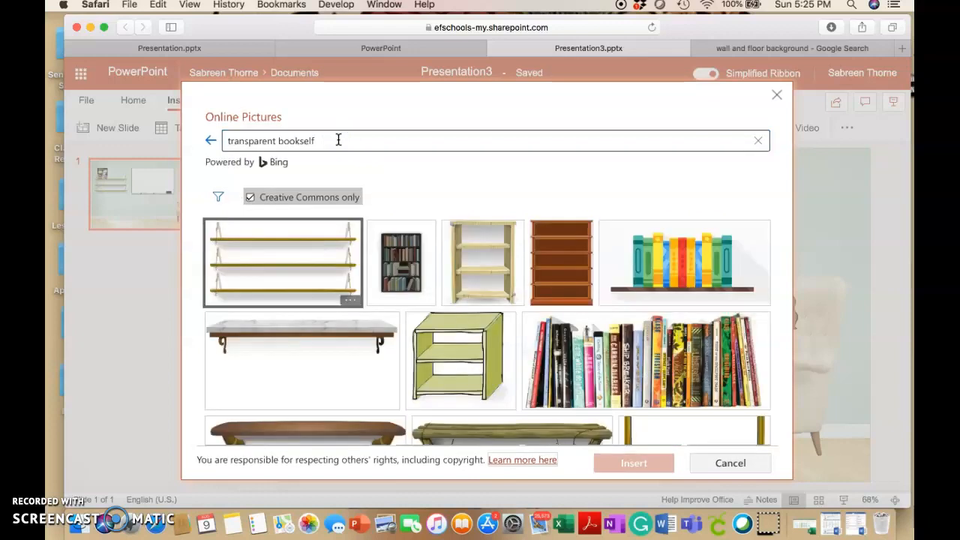
pyautogui.click(617, 369)
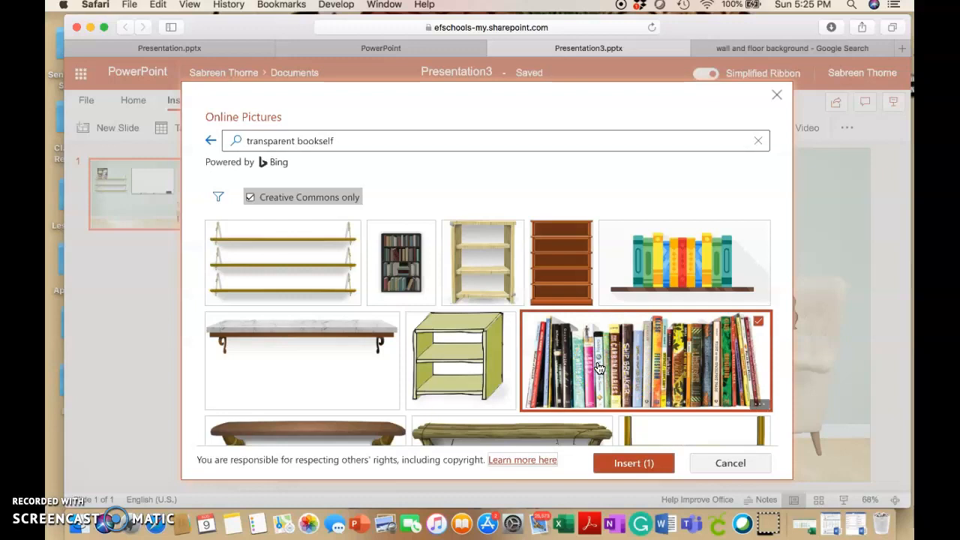
pyautogui.click(619, 463)
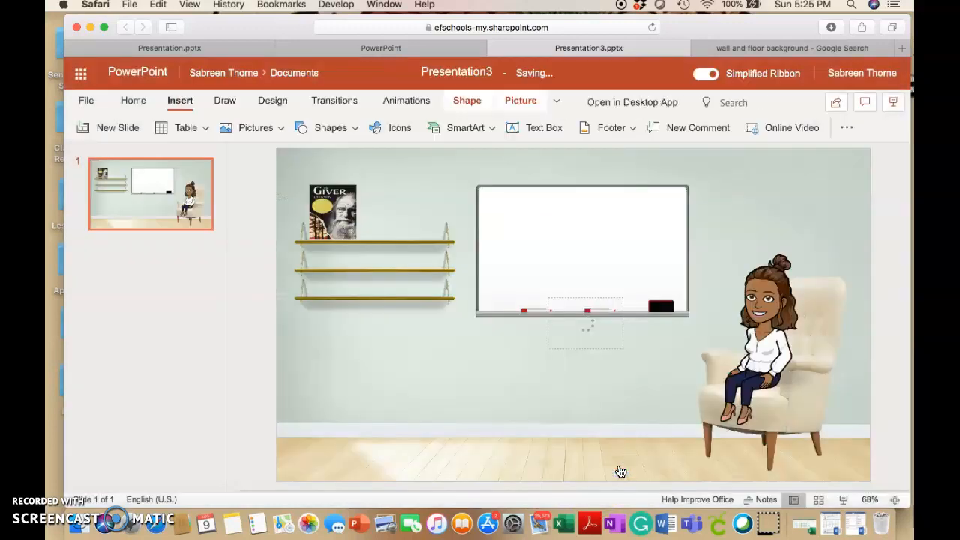
# Delete the attribution caption under the inserted row of books
pyautogui.click(620, 327)
pyautogui.click(548, 351)
pyautogui.tripleClick(516, 352)
pyautogui.press('BackSpace')
# Stand the row of books on the middle shelf, widened to nearly fill it, and leave everything deselected
pyautogui.click(550, 323)
pyautogui.moveTo(573, 290); pyautogui.dragTo(371, 241)
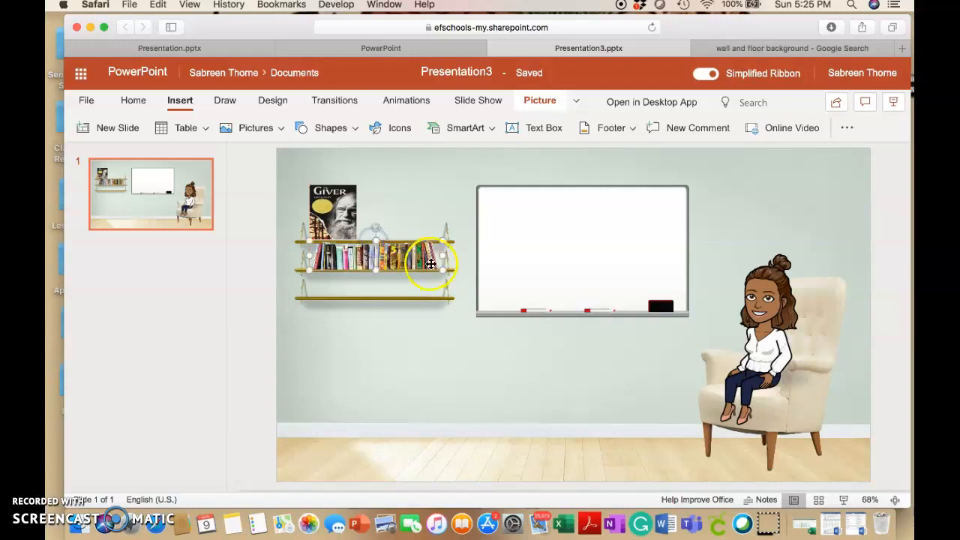
pyautogui.click(420, 350)
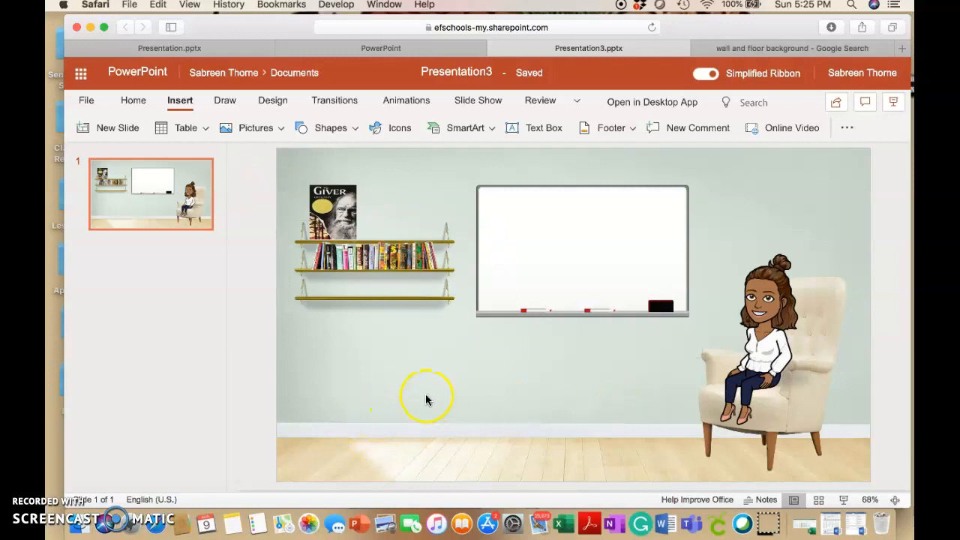
pyautogui.click(332, 221)
pyautogui.click(427, 198)
# Download a copy of the presentation to the computer and open the downloaded file in desktop PowerPoint
pyautogui.click(84, 103)
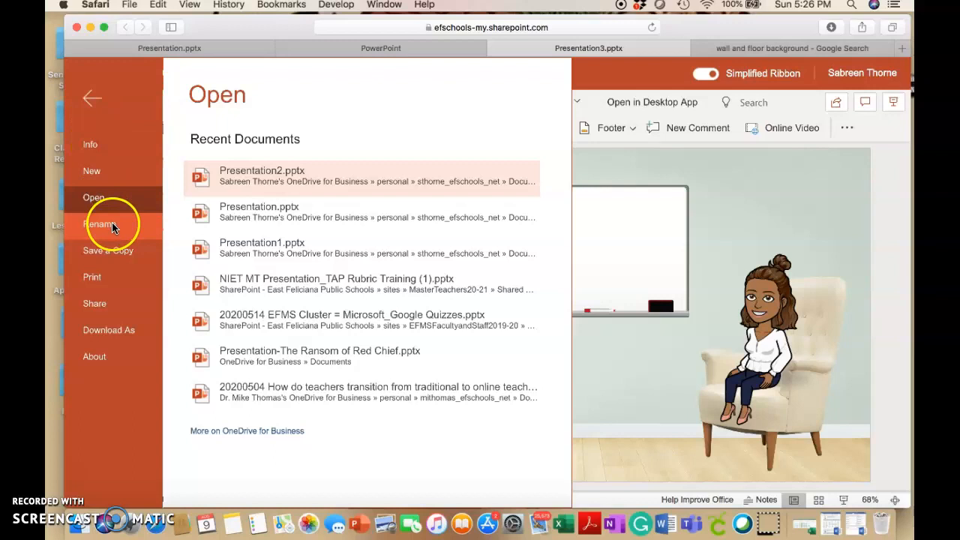
pyautogui.click(111, 248)
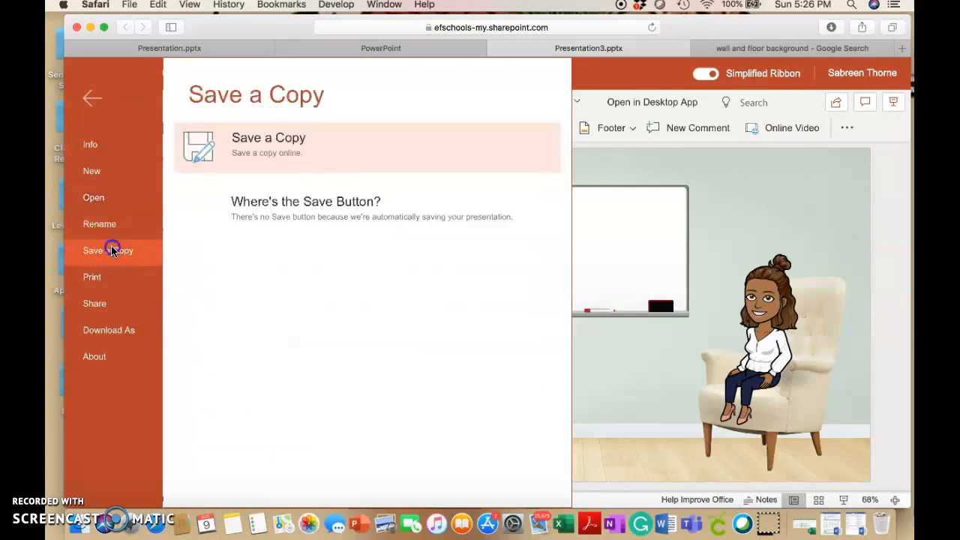
pyautogui.click(122, 327)
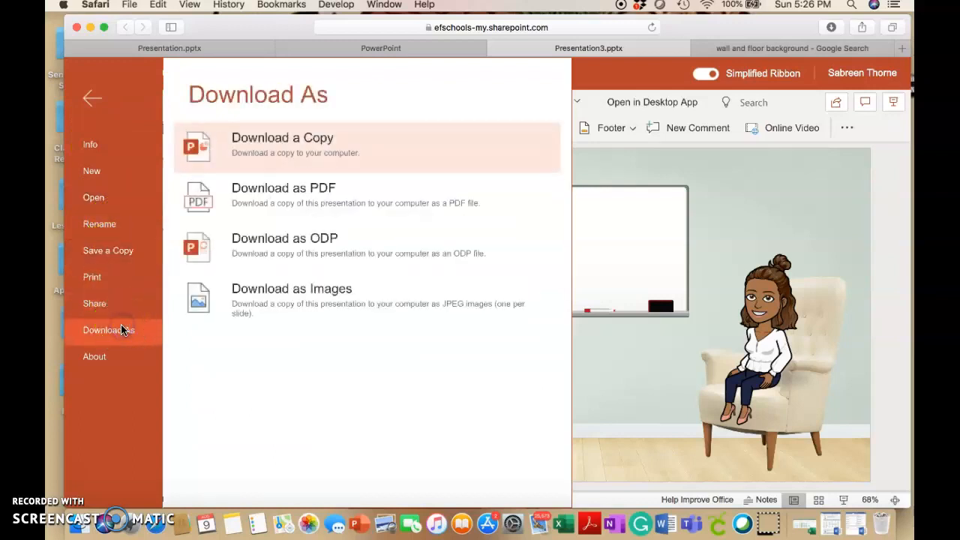
pyautogui.click(234, 156)
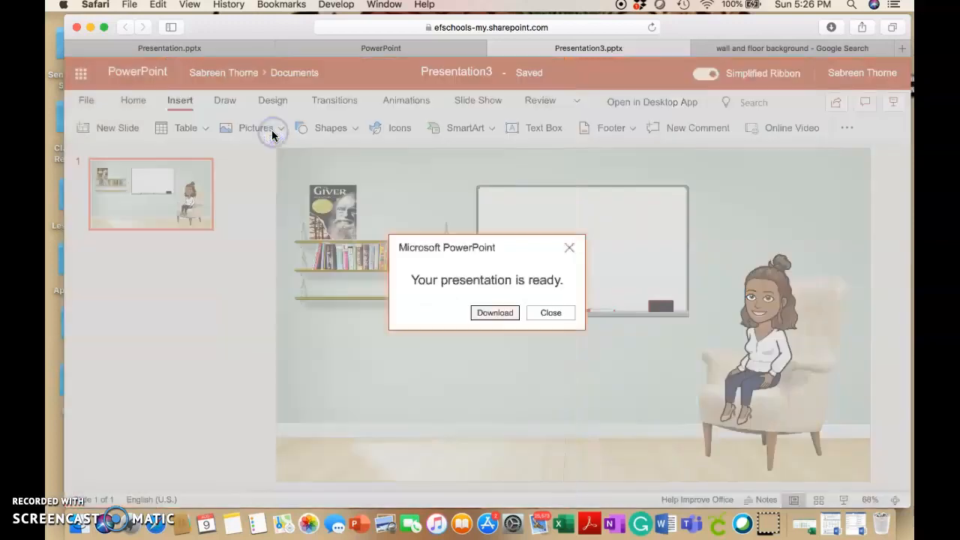
pyautogui.click(499, 314)
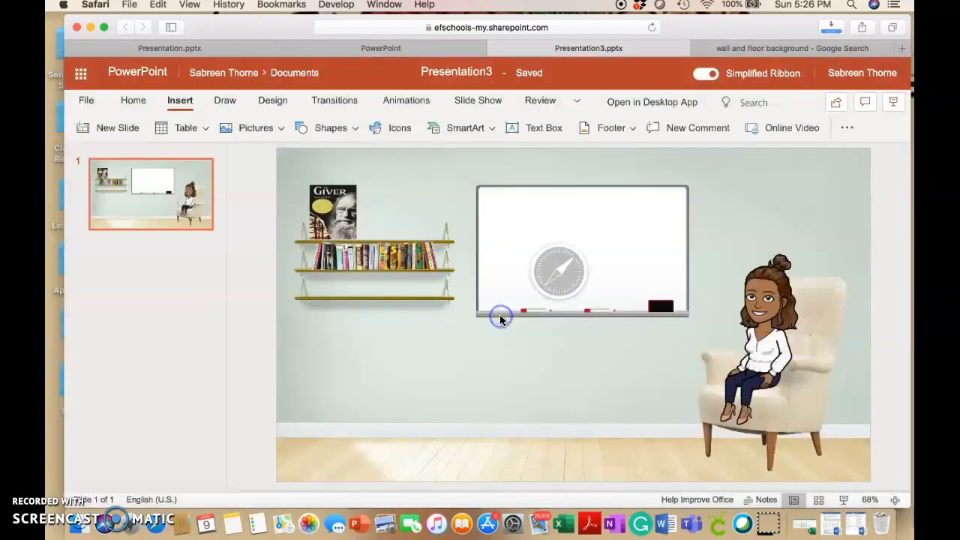
pyautogui.click(831, 27)
pyautogui.doubleClick(756, 87)
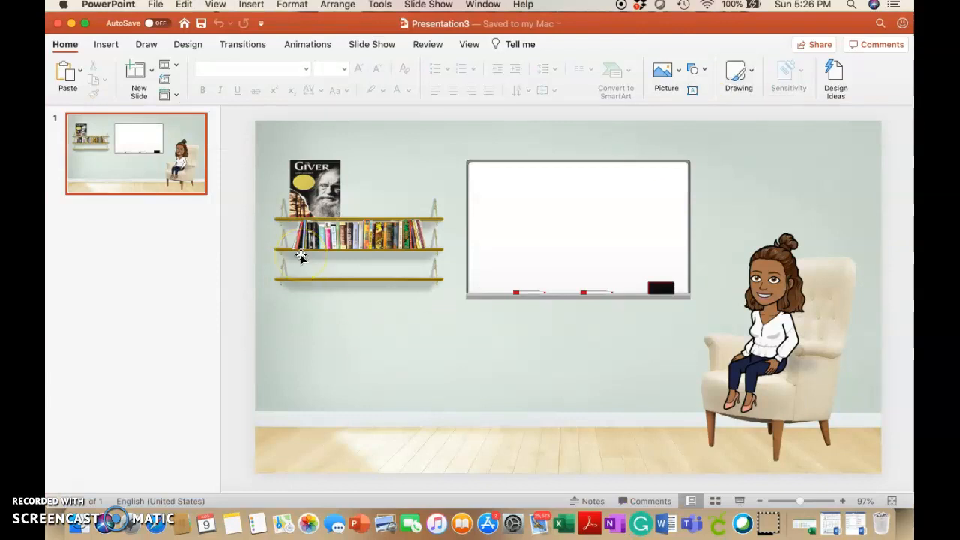
# Start inserting a web page hyperlink on The Giver book cover
pyautogui.click(319, 189)
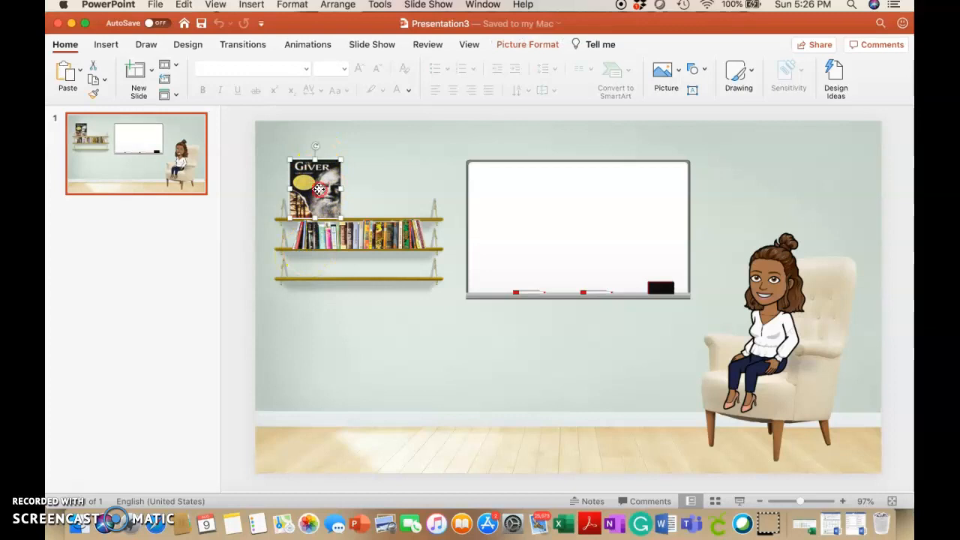
pyautogui.rightClick(318, 189)
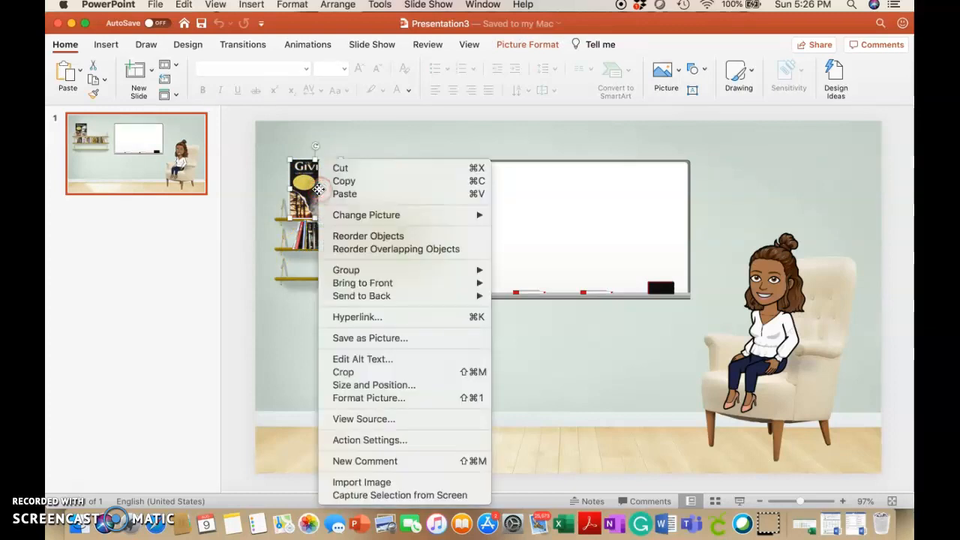
pyautogui.click(377, 321)
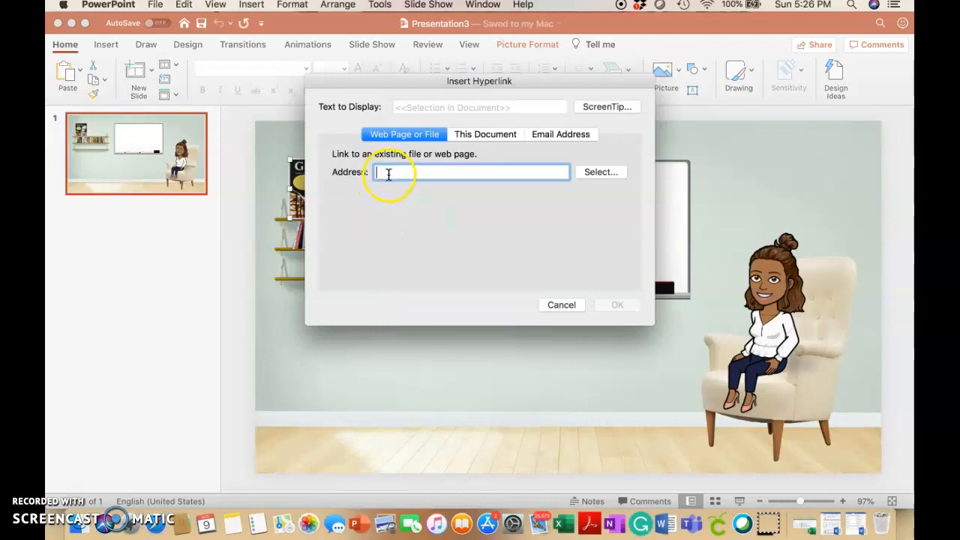
# Switch to Safari, open YouTube in a new tab and search it for "the giver"
pyautogui.click(150, 532)
pyautogui.click(773, 31)
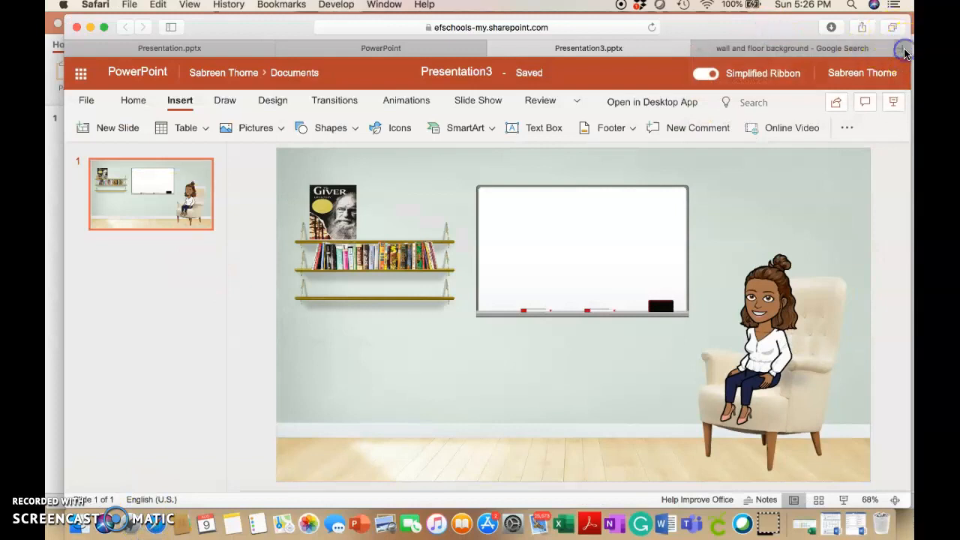
pyautogui.click(904, 50)
pyautogui.write('you')
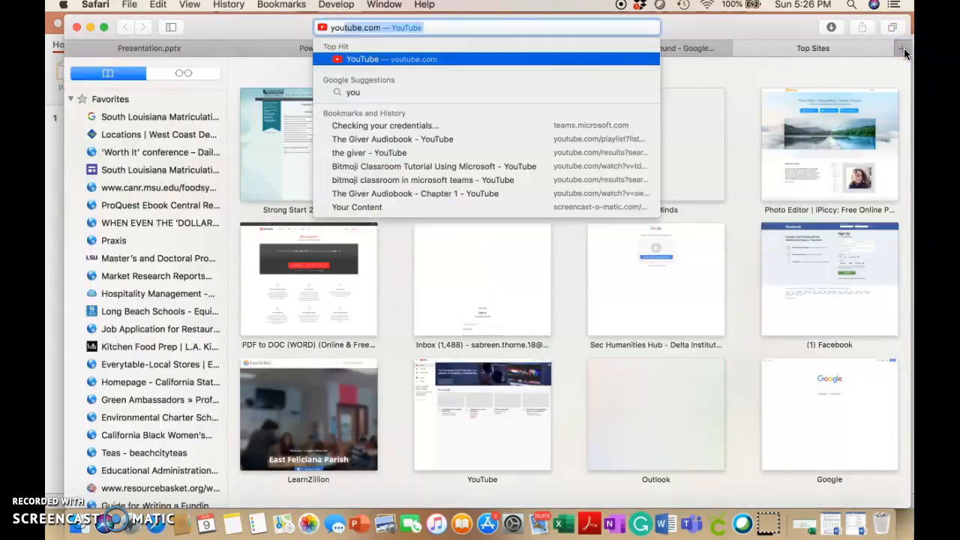
pyautogui.press('Return')
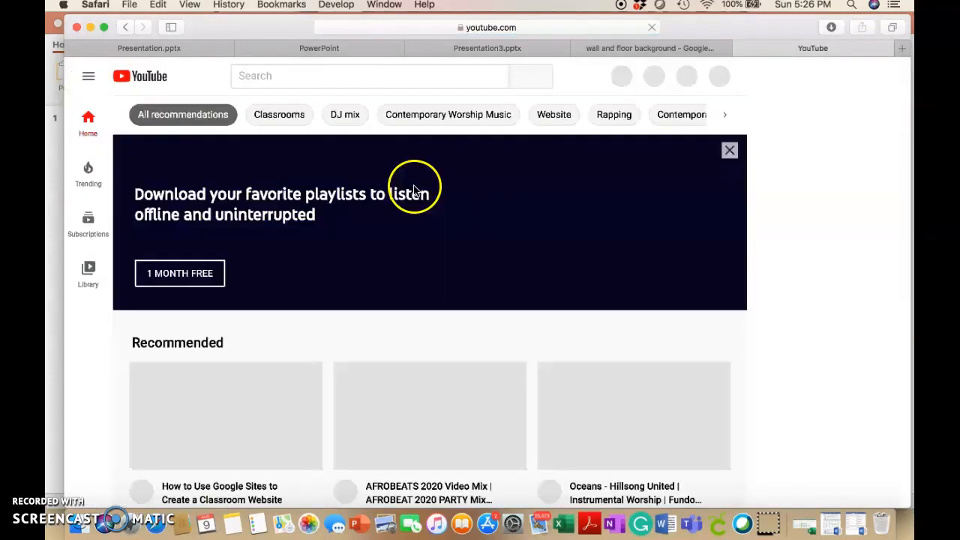
pyautogui.click(291, 77)
pyautogui.write('the giver')
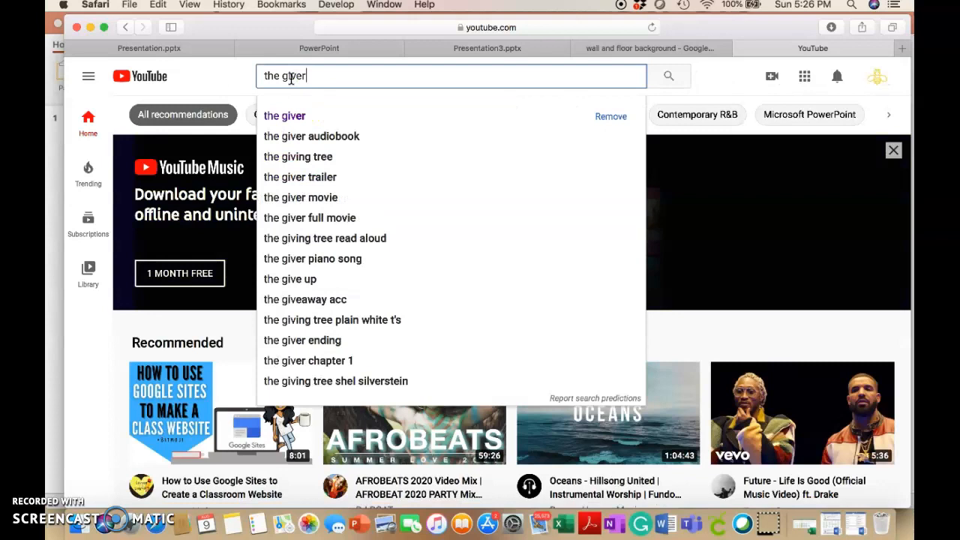
pyautogui.press('Return')
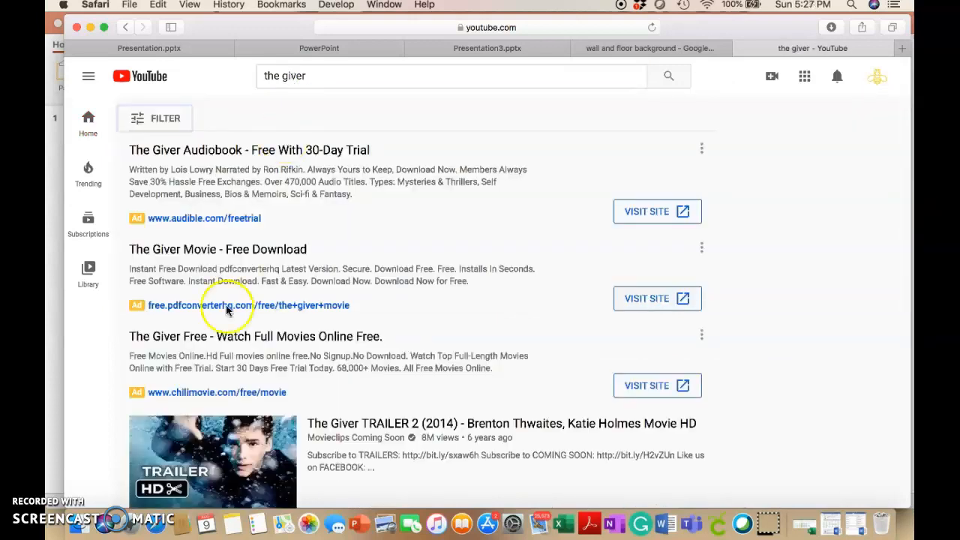
# Open The Giver Audiobook playlist by Readers Are Leaders from the search results and pause the video
pyautogui.scroll(-6, 225, 330)
pyautogui.scroll(-2, 204, 379)
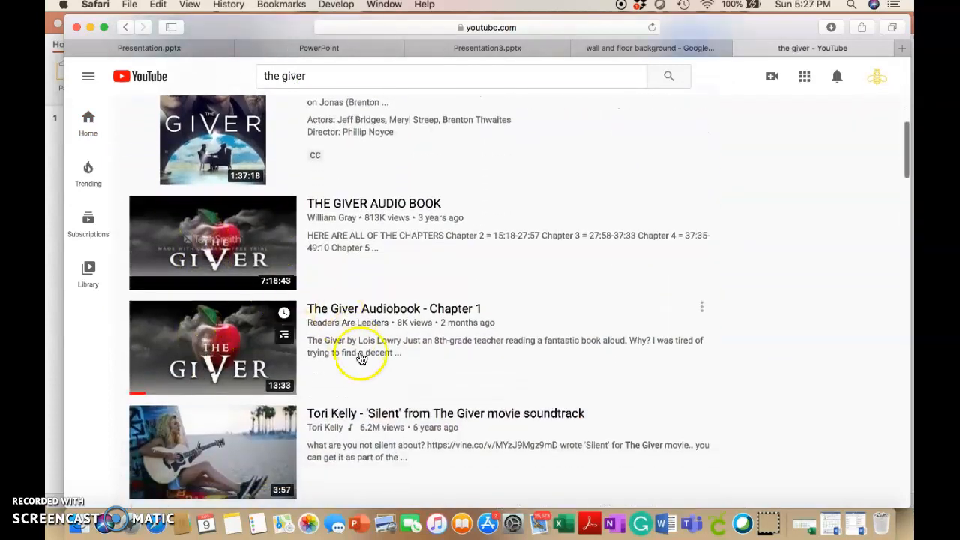
pyautogui.scroll(-3, 359, 360)
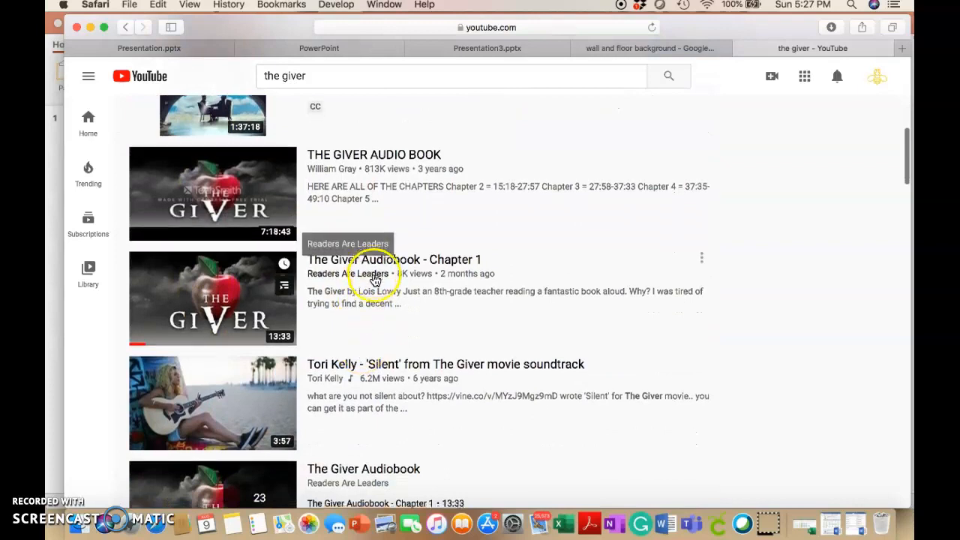
pyautogui.scroll(-4, 378, 255)
pyautogui.click(363, 333)
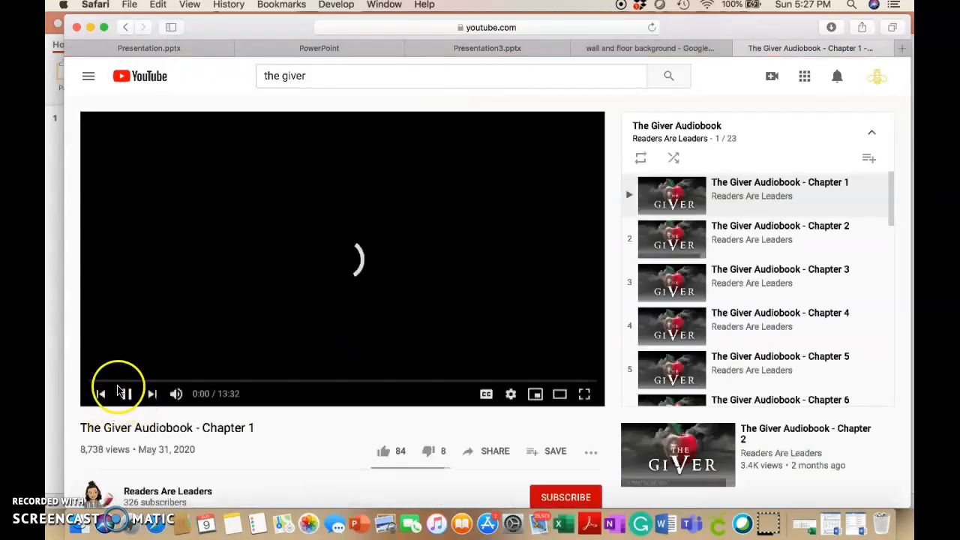
pyautogui.click(126, 393)
# Go to the Readers Are Leaders channel, open its The Giver Audiobook playlist and pause the Chapter 1 video
pyautogui.scroll(-3, 195, 460)
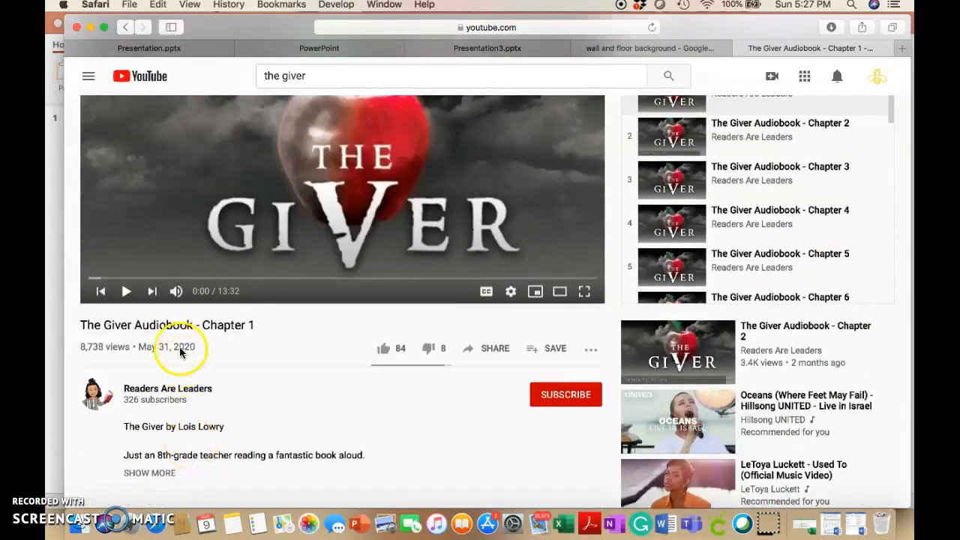
pyautogui.click(167, 392)
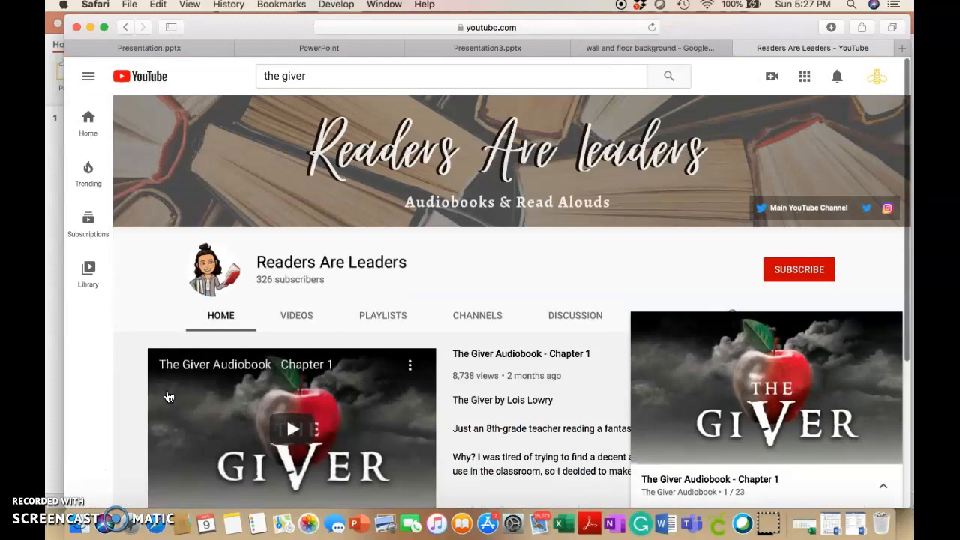
pyautogui.click(216, 356)
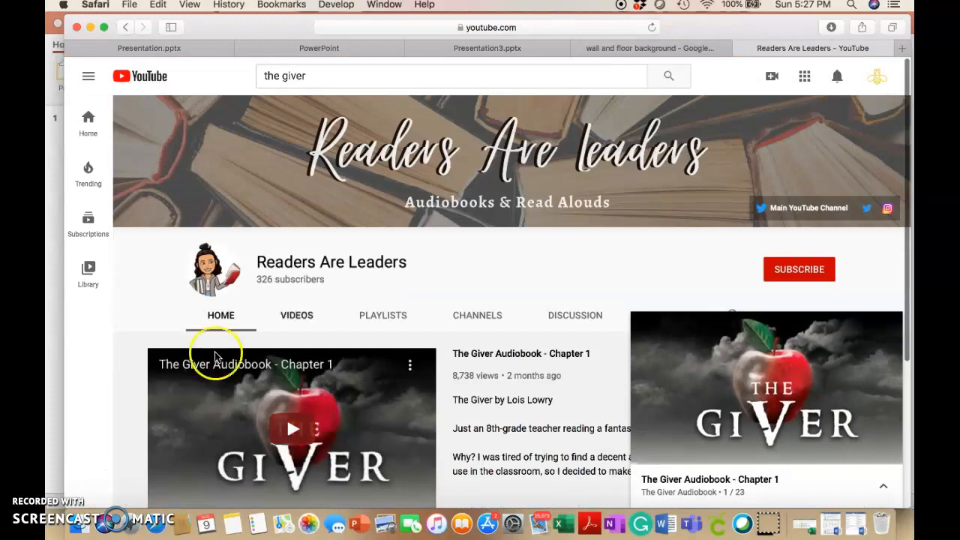
pyautogui.scroll(-5, 425, 361)
pyautogui.scroll(3, 429, 356)
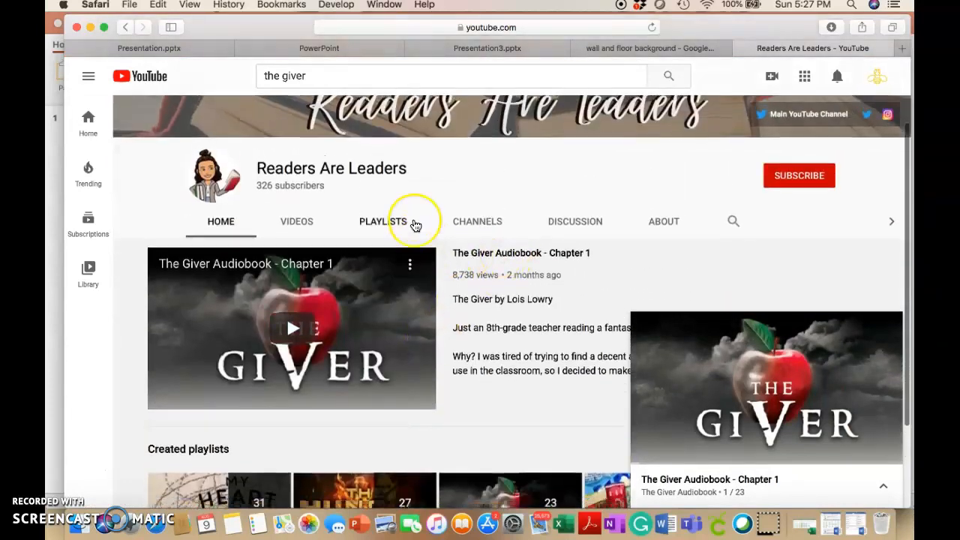
pyautogui.scroll(-3, 415, 226)
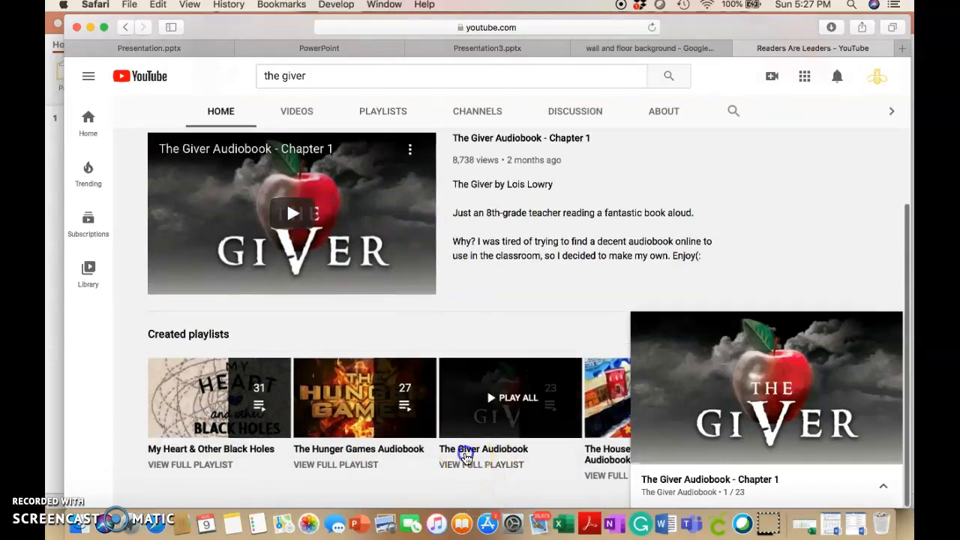
pyautogui.click(466, 454)
pyautogui.click(129, 393)
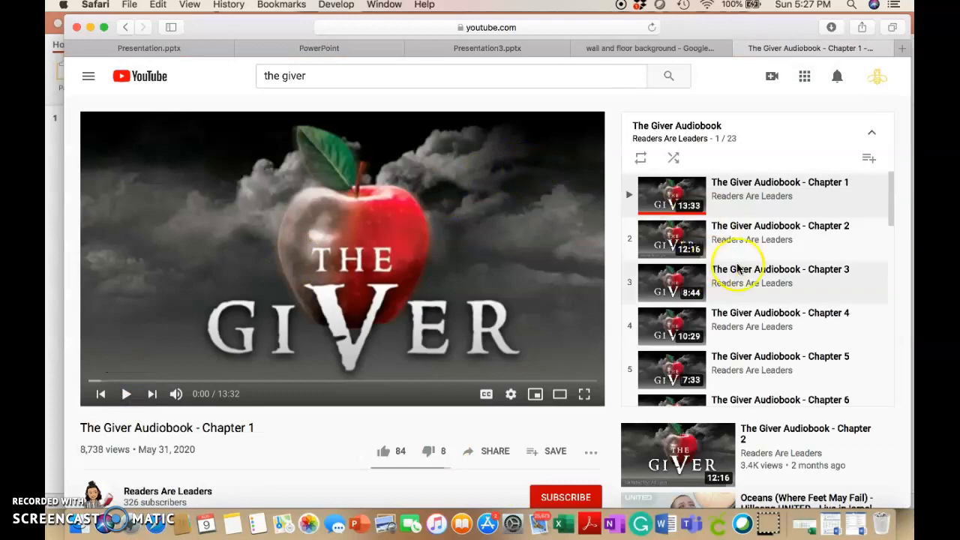
# Look through the playlist's chapters and copy the web address of The Giver Audiobook playlist page
pyautogui.scroll(-5, 794, 266)
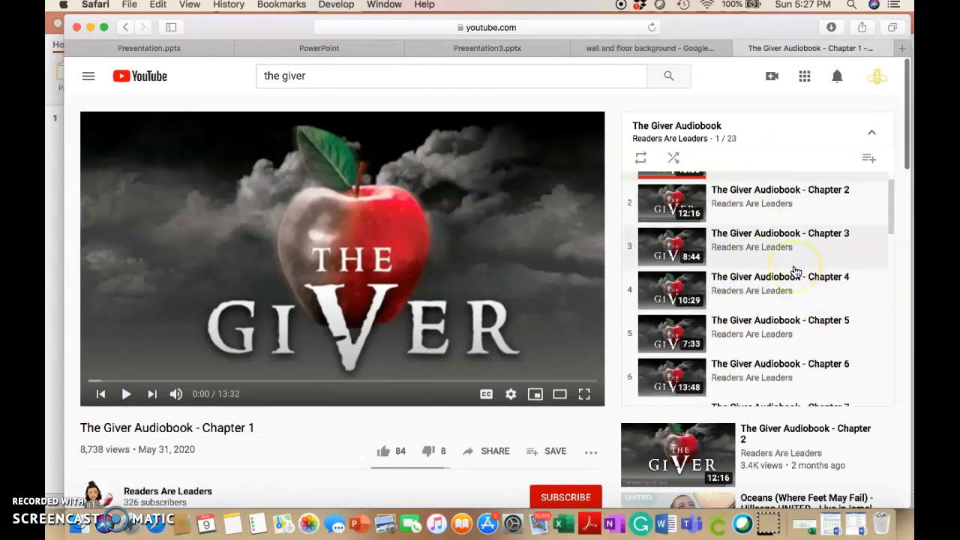
pyautogui.scroll(-5, 796, 271)
pyautogui.scroll(10, 795, 271)
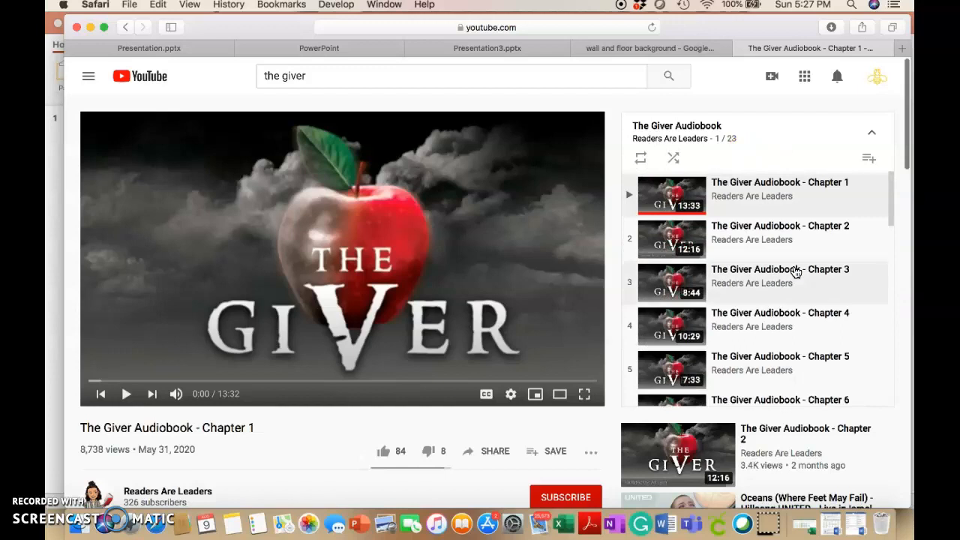
pyautogui.click(575, 26)
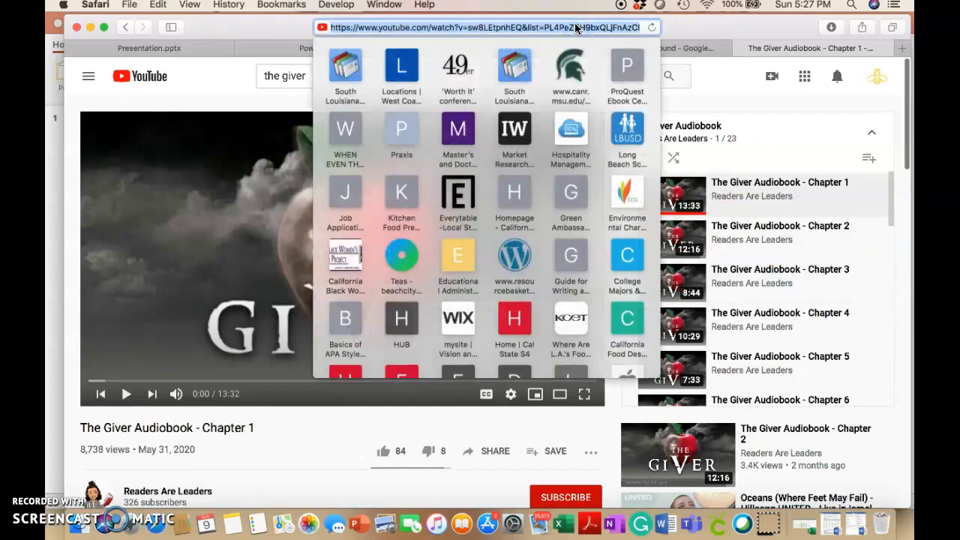
pyautogui.click(726, 80)
# Switch back to PowerPoint, insert the copied YouTube address as The Giver cover's hyperlink, and leave the cover deselected
pyautogui.hotkey('ctrl', 'Up')
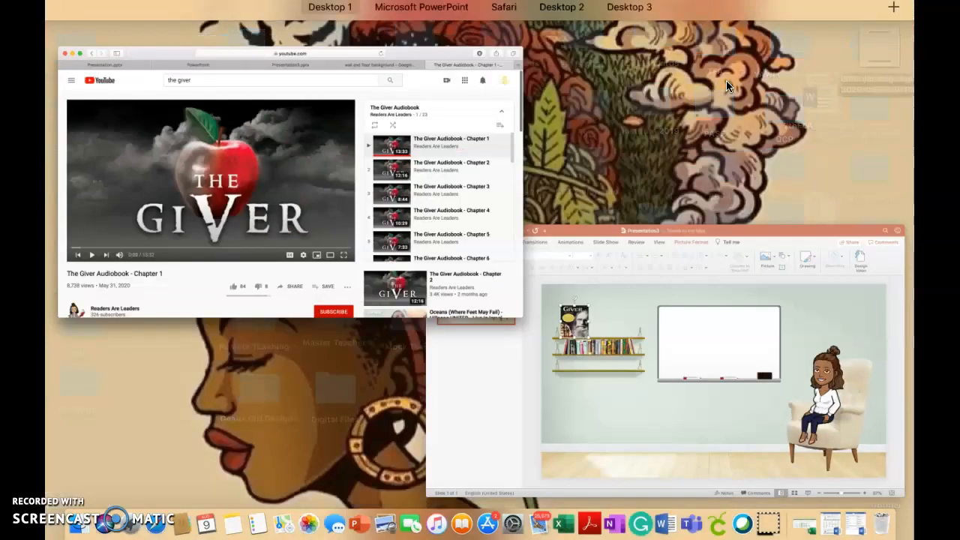
pyautogui.click(675, 375)
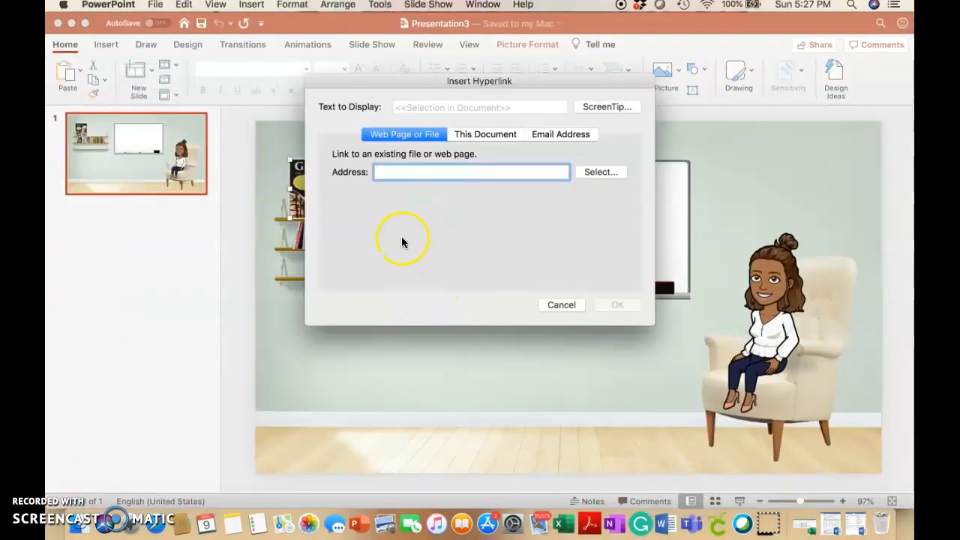
pyautogui.press('super+v')
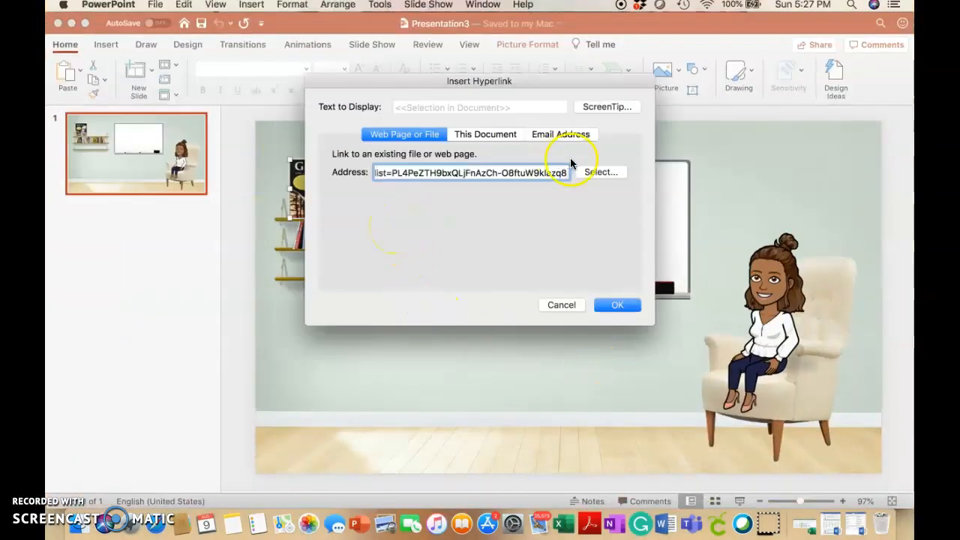
pyautogui.click(617, 305)
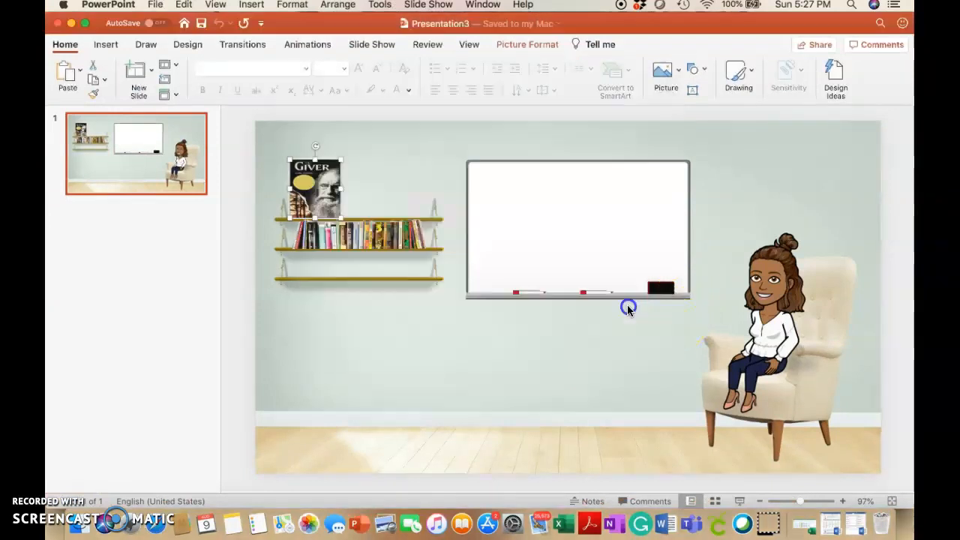
pyautogui.click(406, 220)
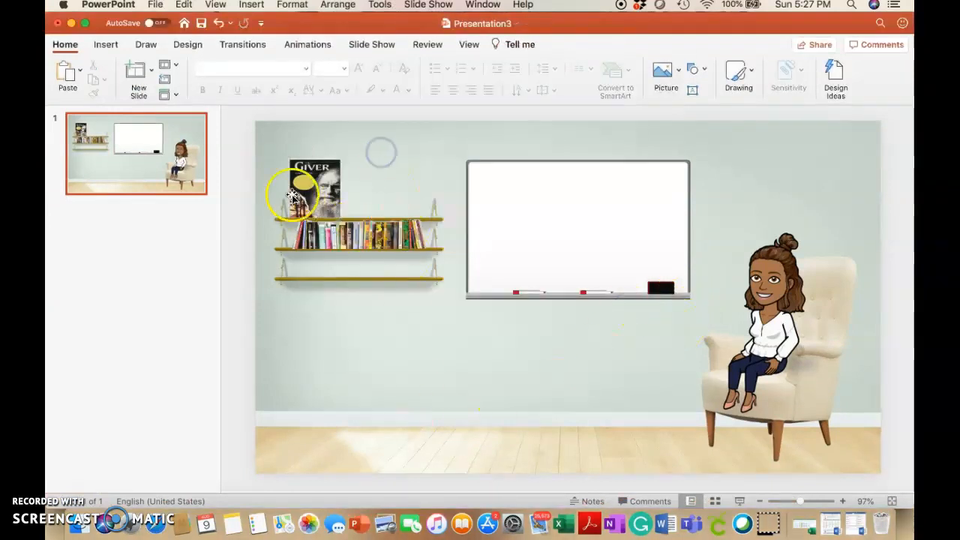
pyautogui.click(311, 187)
pyautogui.click(374, 189)
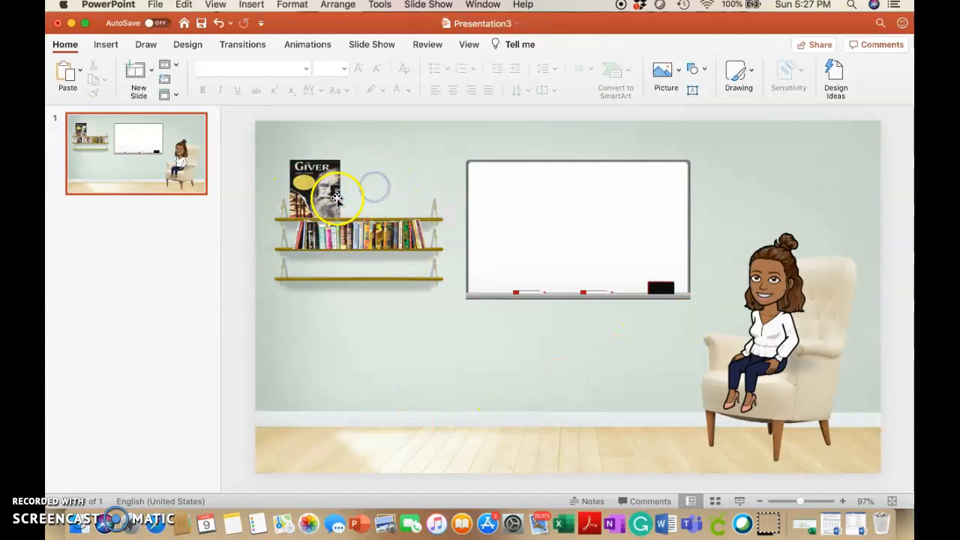